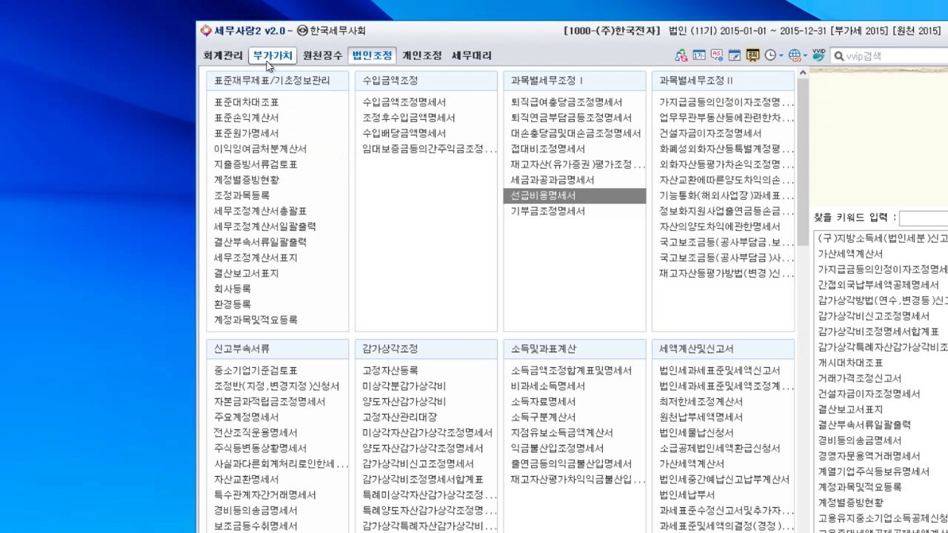
Open the 계정별원장 ledger for 2015-01-01 to 2015-12-31 starting at account 0134 (가지급금) and view the 08-08 entry's voucher
{"action": "left_click", "coordinate": [224, 57]}
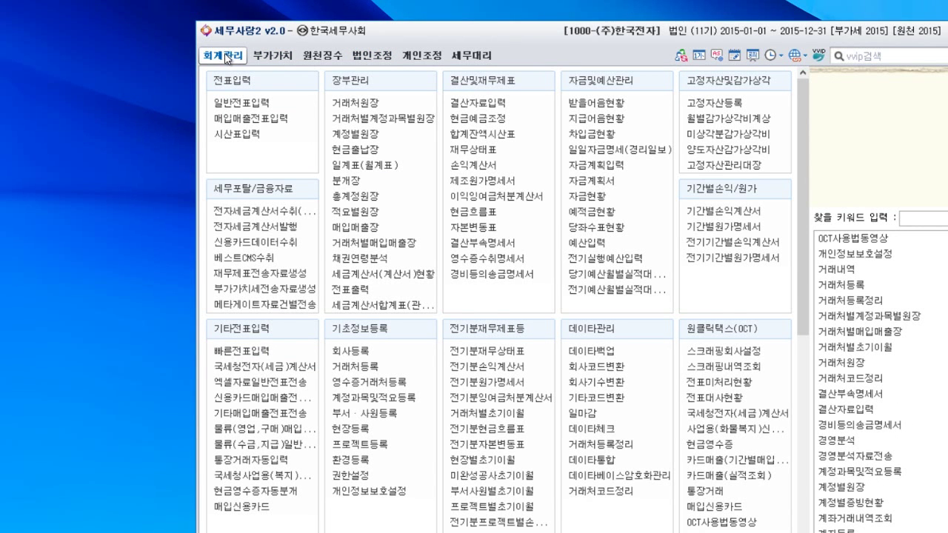
{"action": "left_click", "coordinate": [394, 137]}
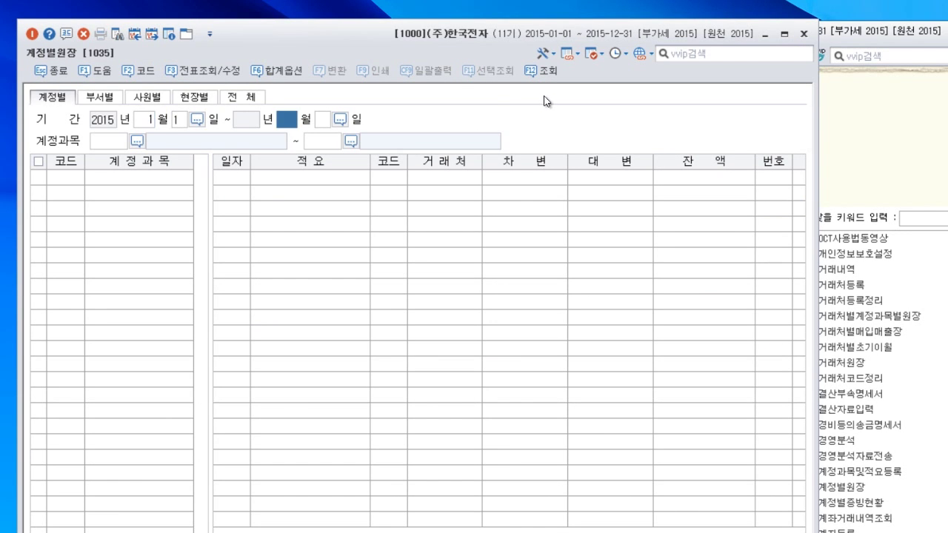
{"action": "type", "text": "134"}
{"action": "key", "text": "Return"}
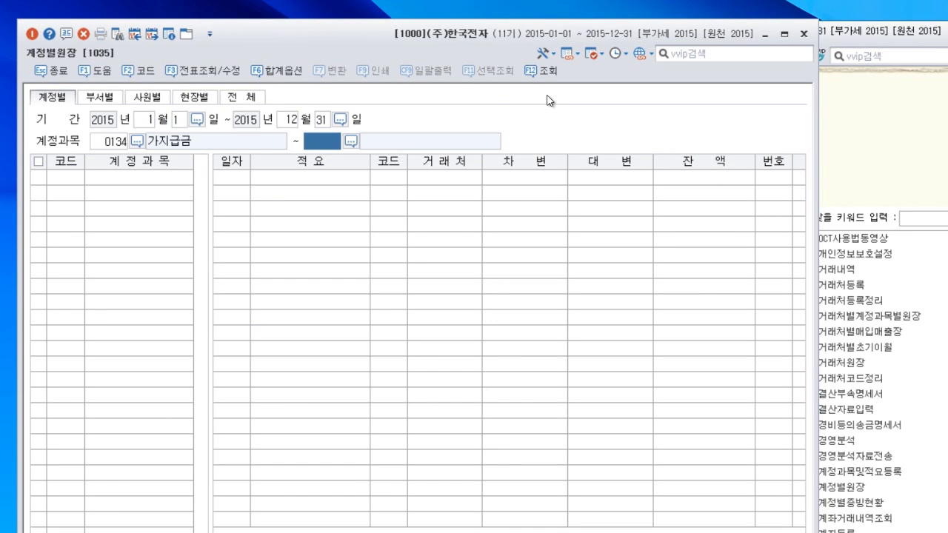
{"action": "key", "text": "Return"}
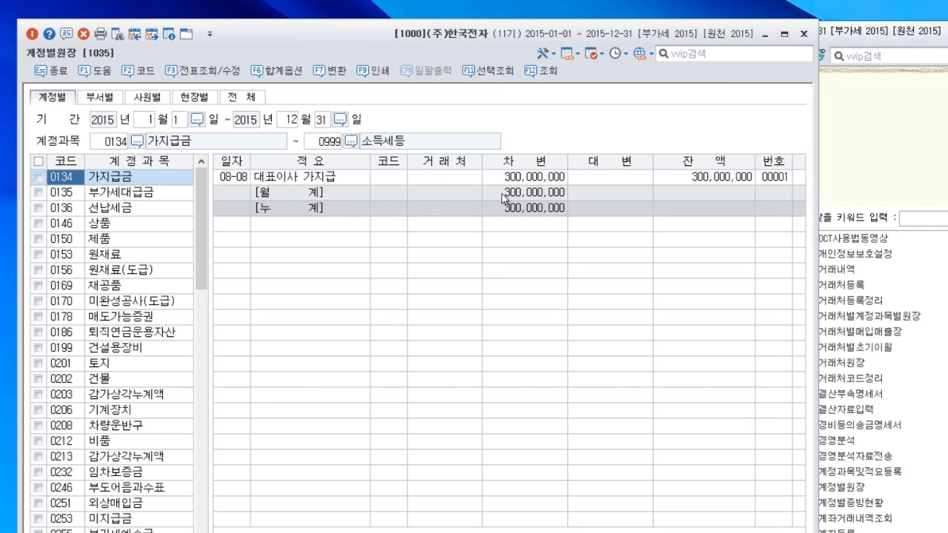
{"action": "double_click", "coordinate": [520, 177]}
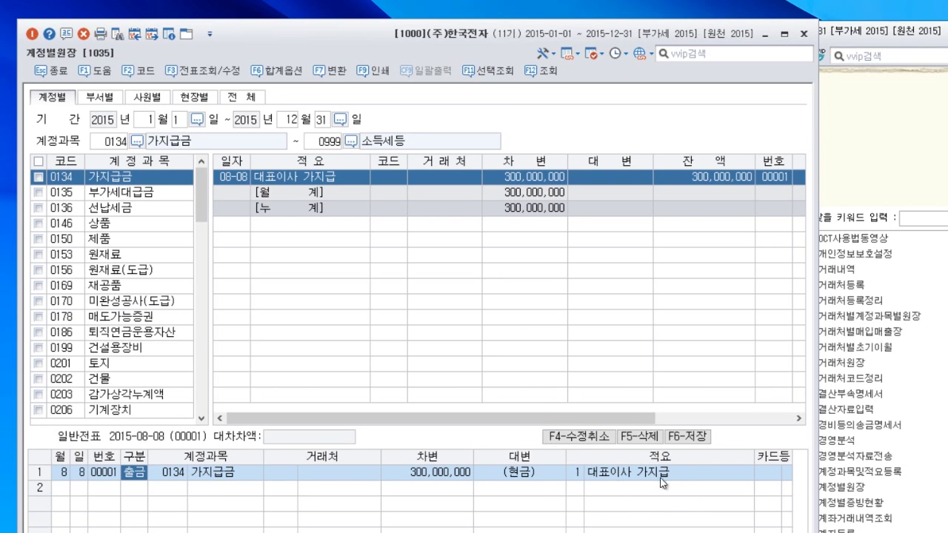
{"action": "left_click", "coordinate": [620, 477]}
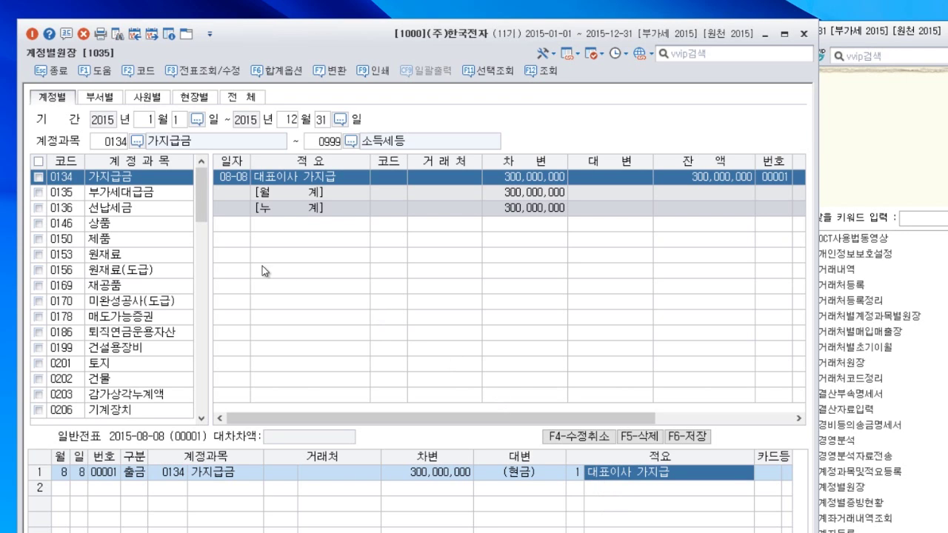
Query the 계정별원장 starting at account 0114 (단기대여금) and view the voucher behind the 08-01 entry
{"action": "left_click", "coordinate": [67, 179]}
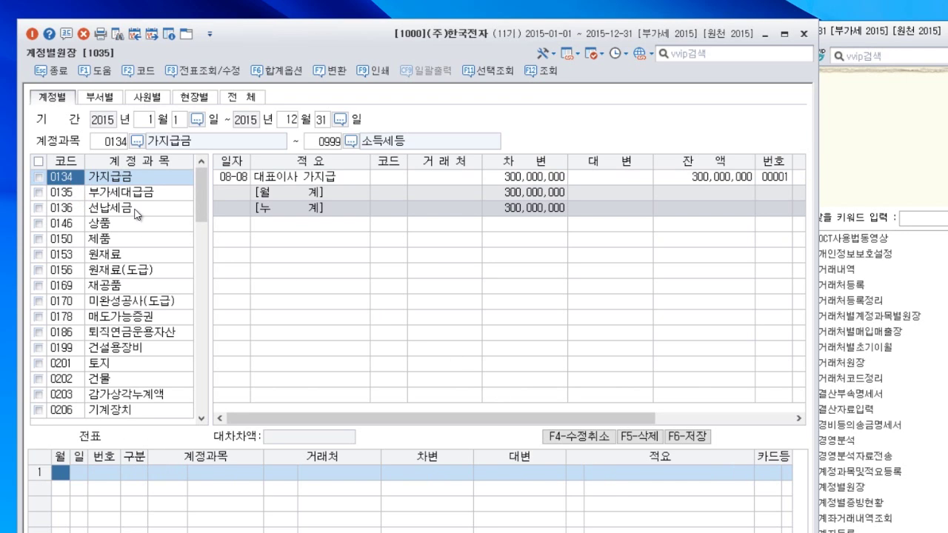
{"action": "type", "text": "114"}
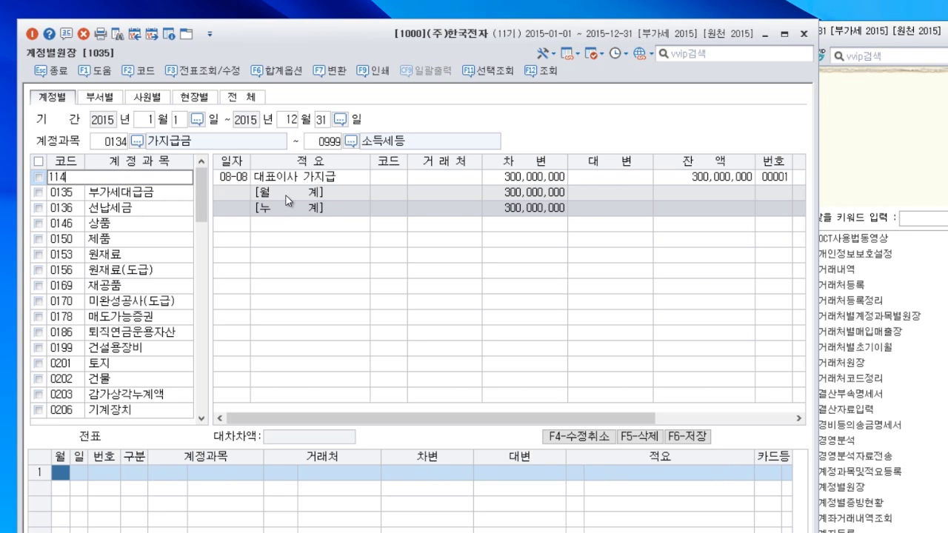
{"action": "key", "text": "Escape"}
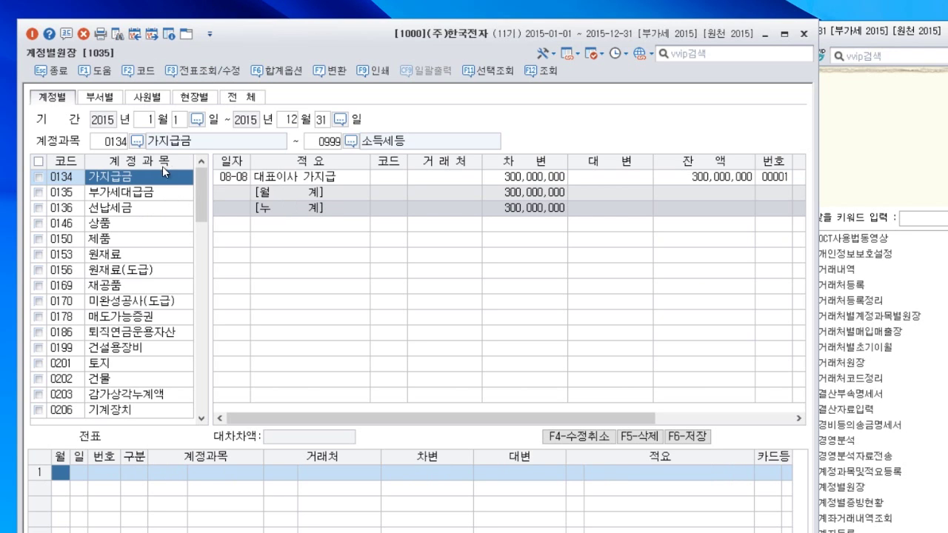
{"action": "left_click", "coordinate": [111, 145]}
{"action": "type", "text": "114"}
{"action": "key", "text": "Return"}
{"action": "key", "text": "Return"}
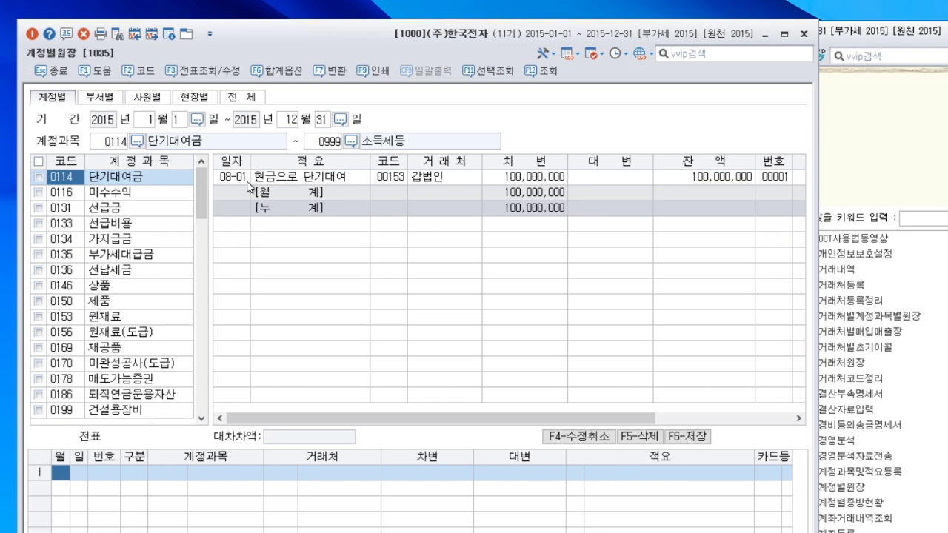
{"action": "left_click", "coordinate": [279, 177]}
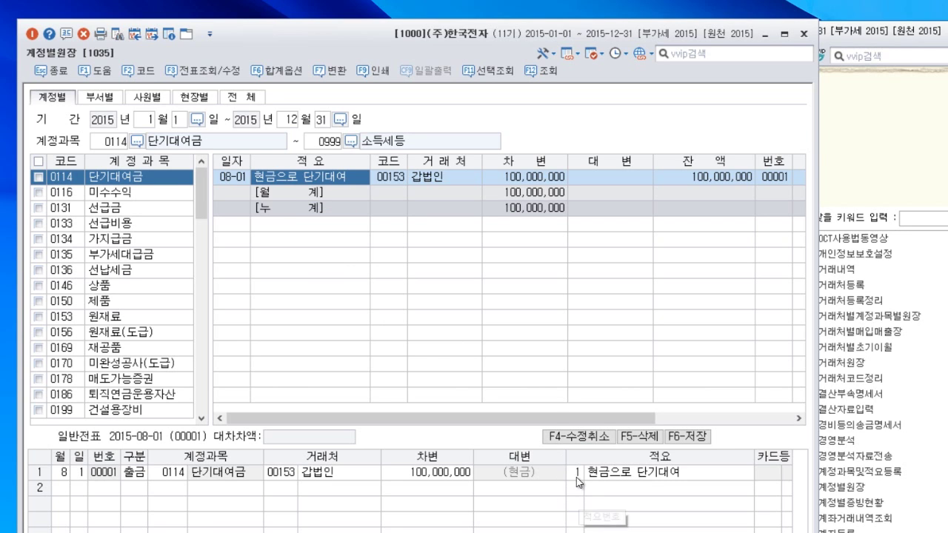
Look up account 0114 in 계정과목및적요등록, examine its 성격 setting and 적요 numbers, and close the form
{"action": "left_click_drag", "start_coordinate": [359, 43], "coordinate": [507, 36]}
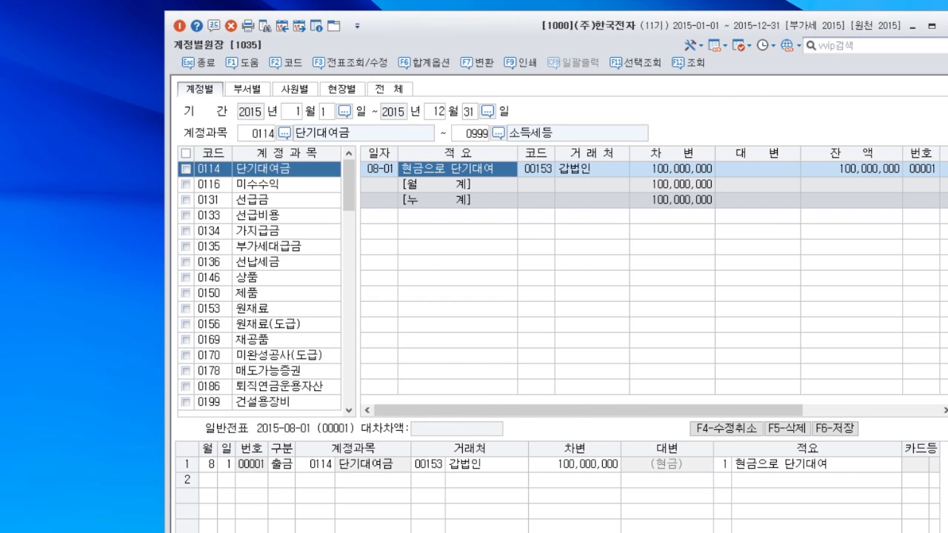
{"action": "left_click", "coordinate": [393, 532]}
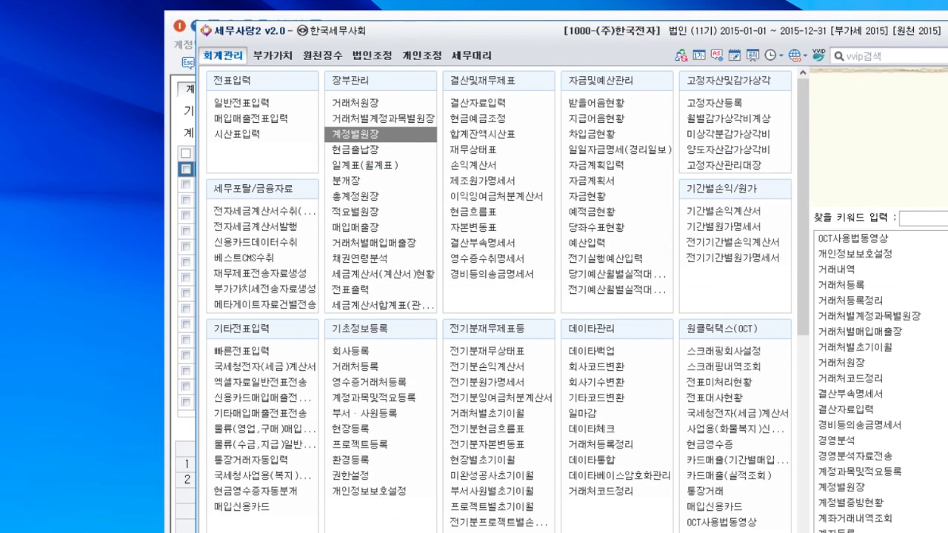
{"action": "left_click", "coordinate": [362, 400]}
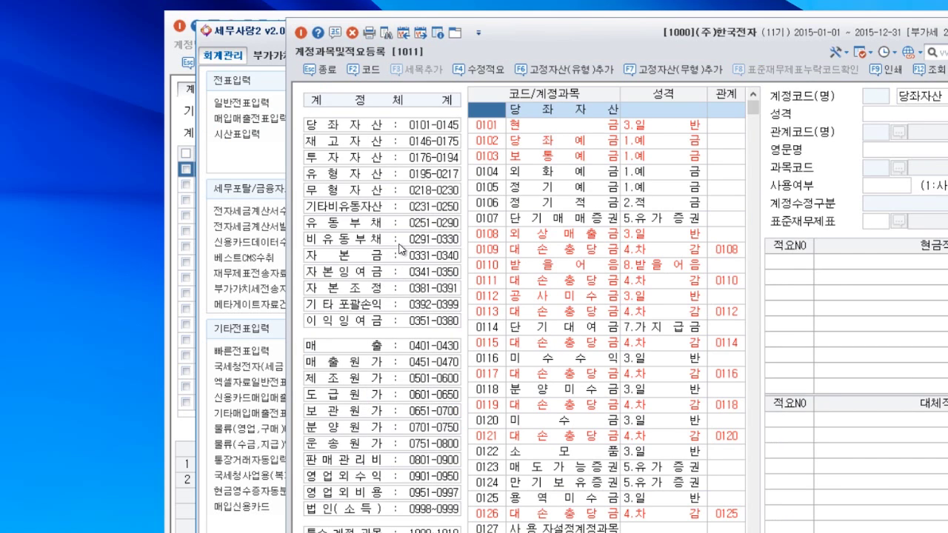
{"action": "left_click", "coordinate": [492, 205]}
{"action": "type", "text": "0114"}
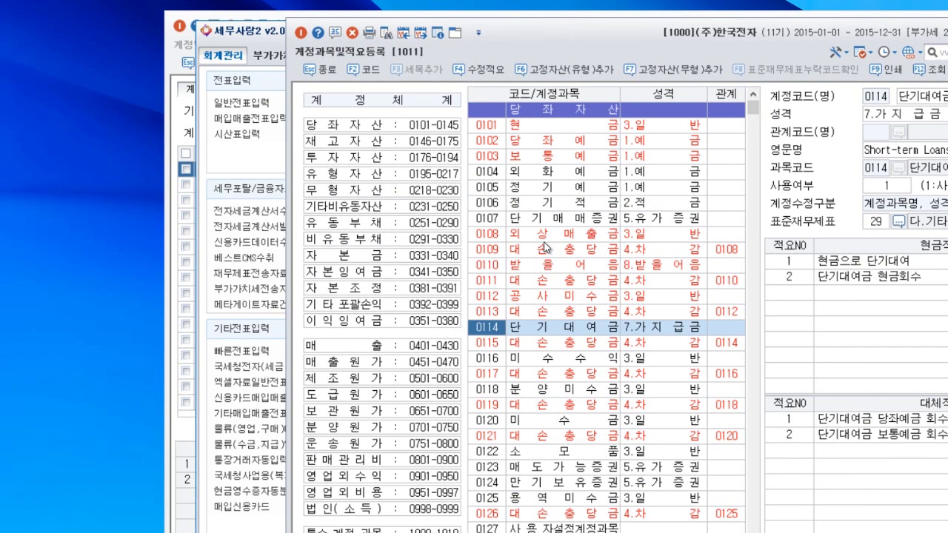
{"action": "left_click", "coordinate": [891, 117]}
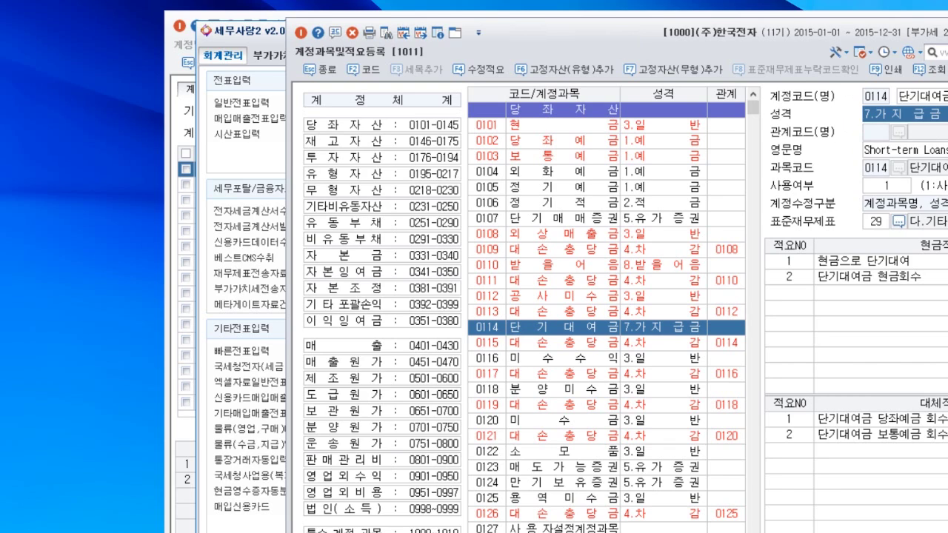
{"action": "left_click", "coordinate": [920, 150]}
{"action": "left_click", "coordinate": [913, 117]}
{"action": "key", "text": "Escape"}
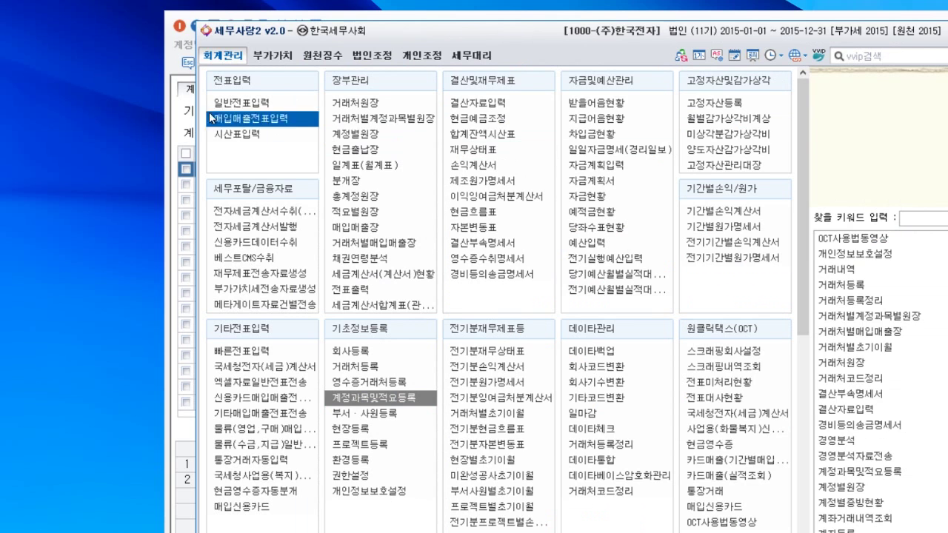
Close the 계정별원장 and open the 가지급금등의인정이자조정명세서 from the 법인조정 forms
{"action": "left_click", "coordinate": [175, 40]}
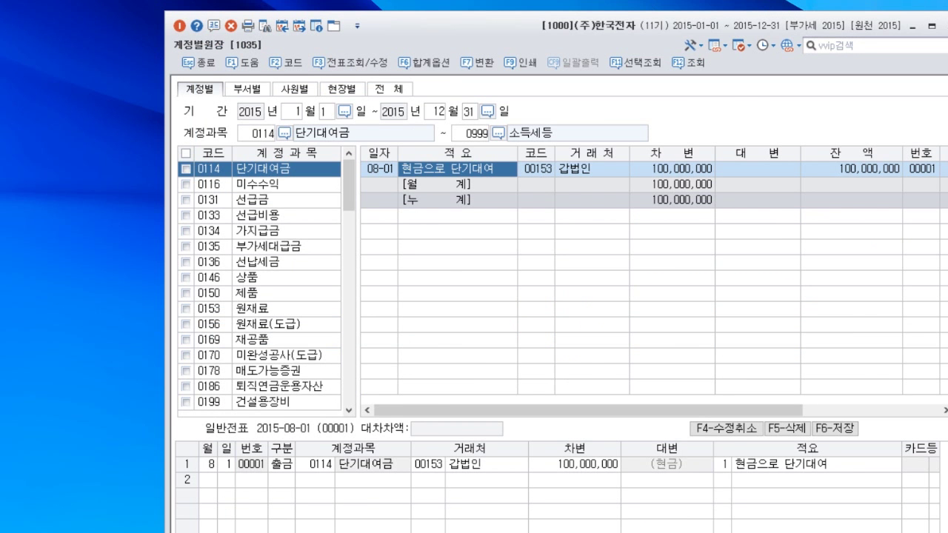
{"action": "key", "text": "Escape"}
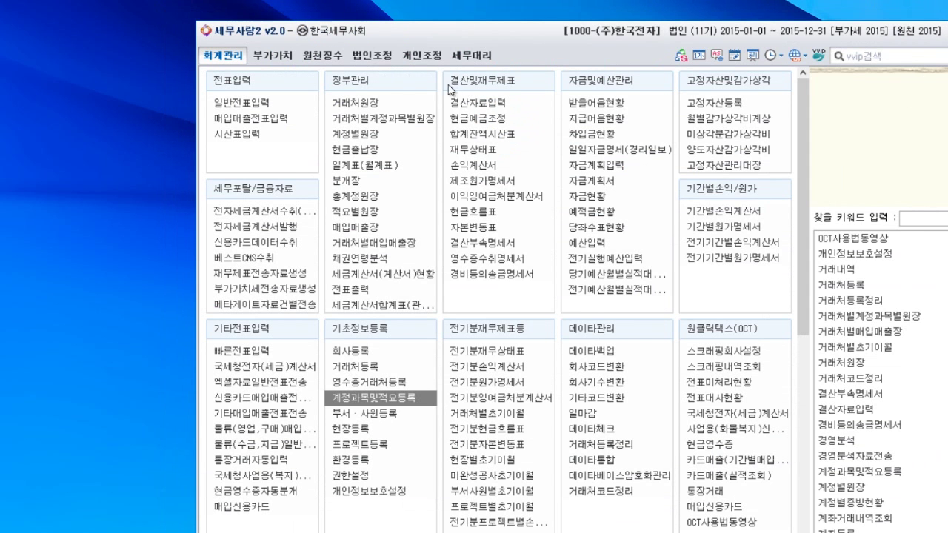
{"action": "left_click", "coordinate": [384, 59]}
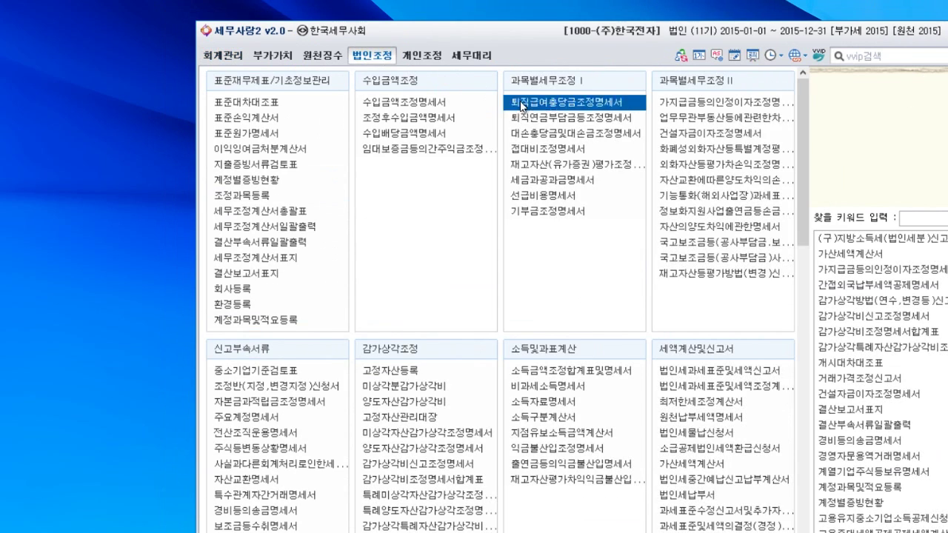
{"action": "left_click", "coordinate": [694, 103]}
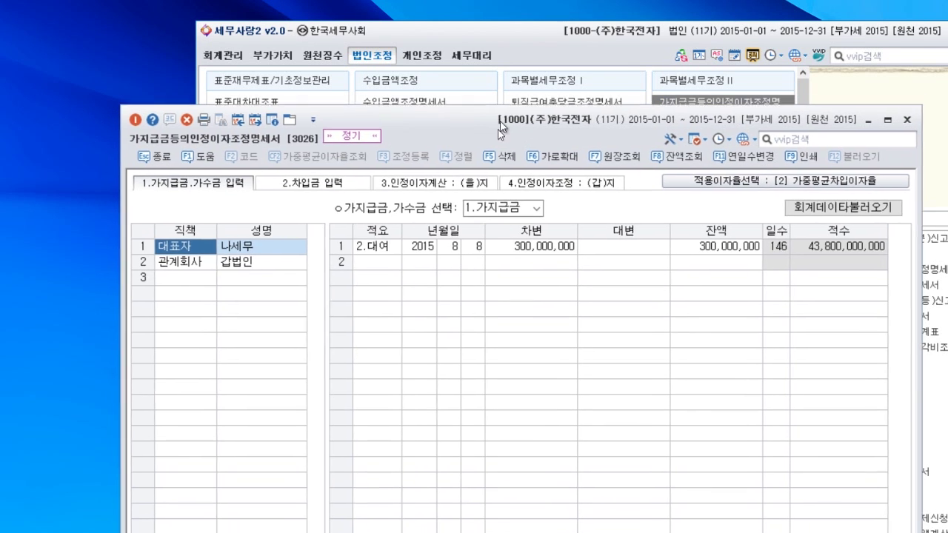
{"action": "left_click_drag", "start_coordinate": [497, 129], "coordinate": [516, 61]}
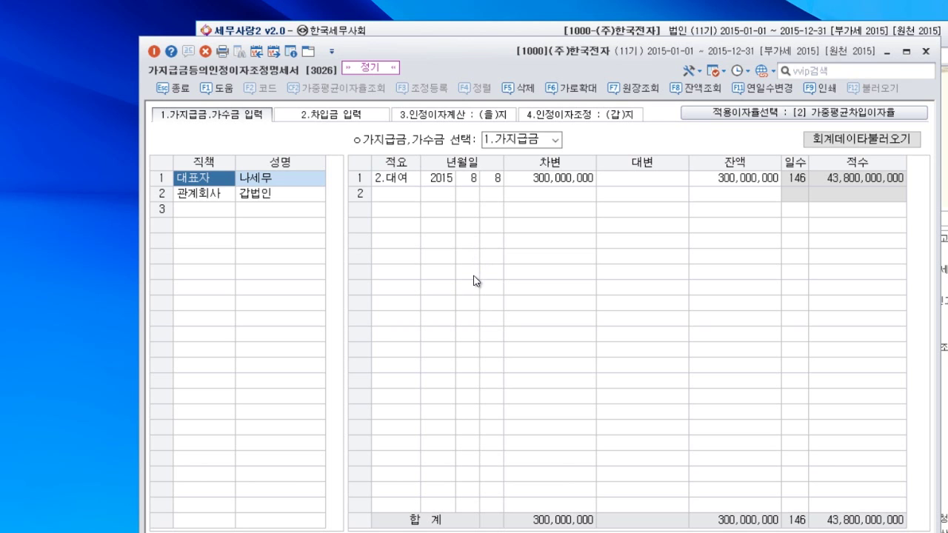
Open the 회계데이타 불러오기 dialog and examine the account codes and 지급/회수 적요번호 of the 대표자 and 관계회사 rows
{"action": "left_click", "coordinate": [857, 144]}
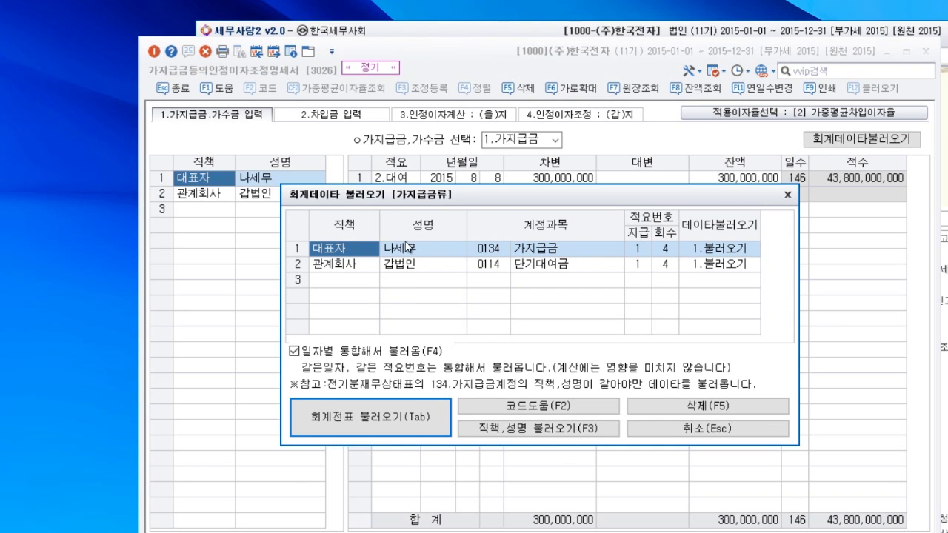
{"action": "left_click", "coordinate": [493, 254]}
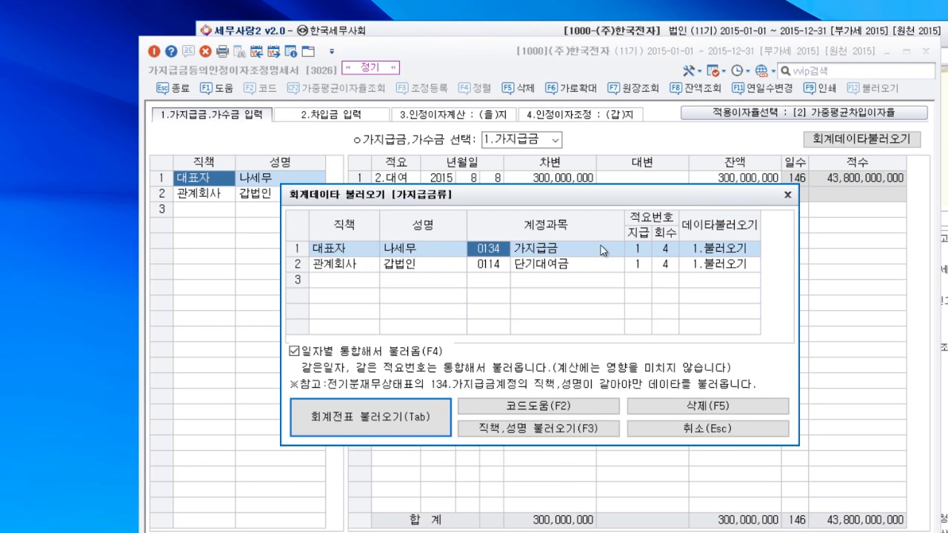
{"action": "left_click", "coordinate": [642, 253]}
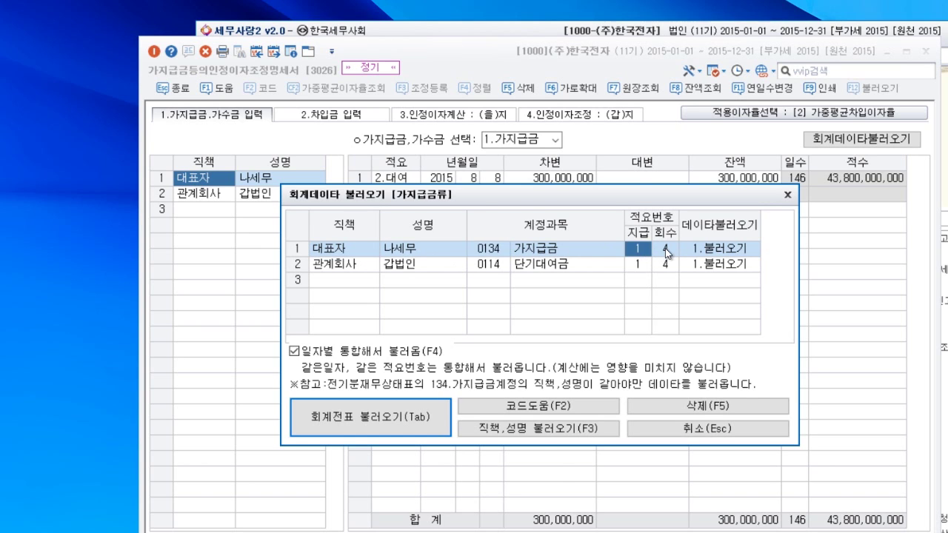
{"action": "left_click", "coordinate": [666, 253]}
{"action": "left_click", "coordinate": [358, 267]}
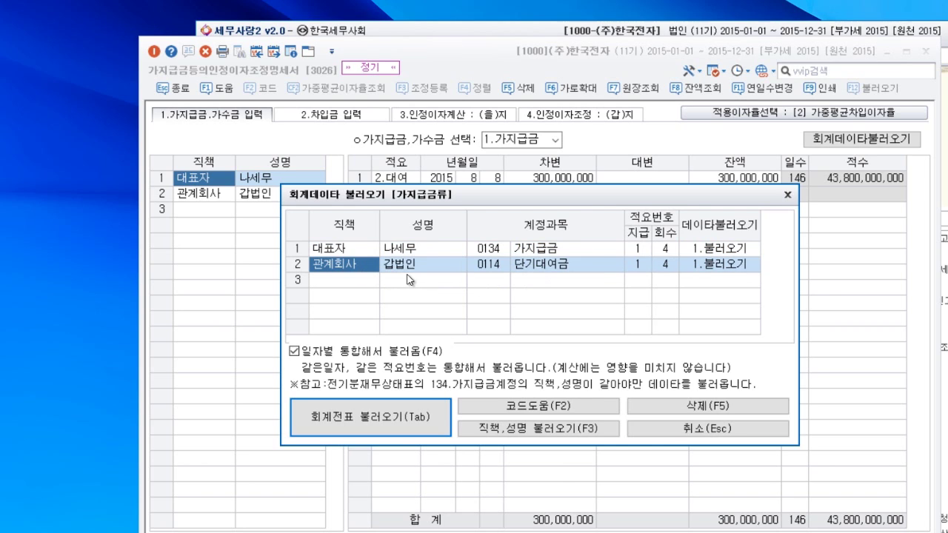
{"action": "left_click", "coordinate": [494, 268]}
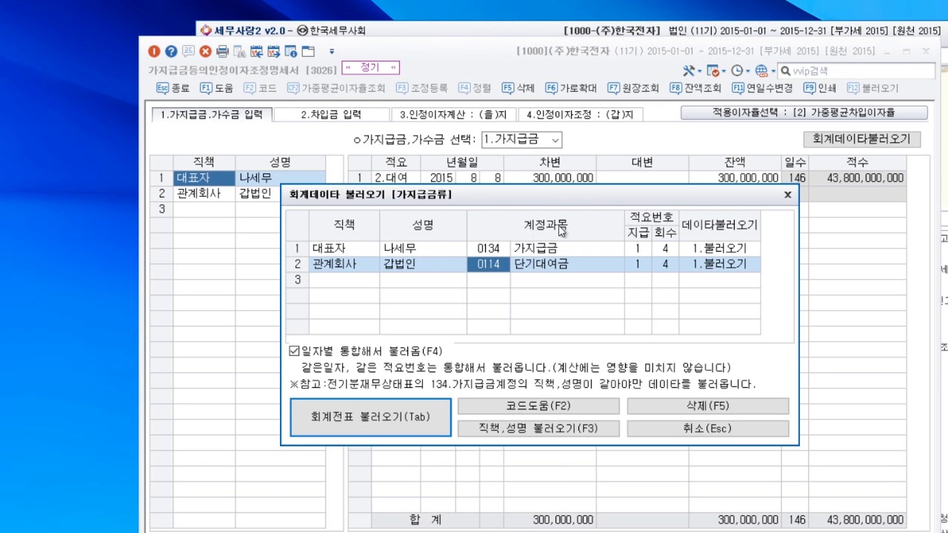
{"action": "left_click", "coordinate": [637, 265]}
{"action": "left_click", "coordinate": [669, 267]}
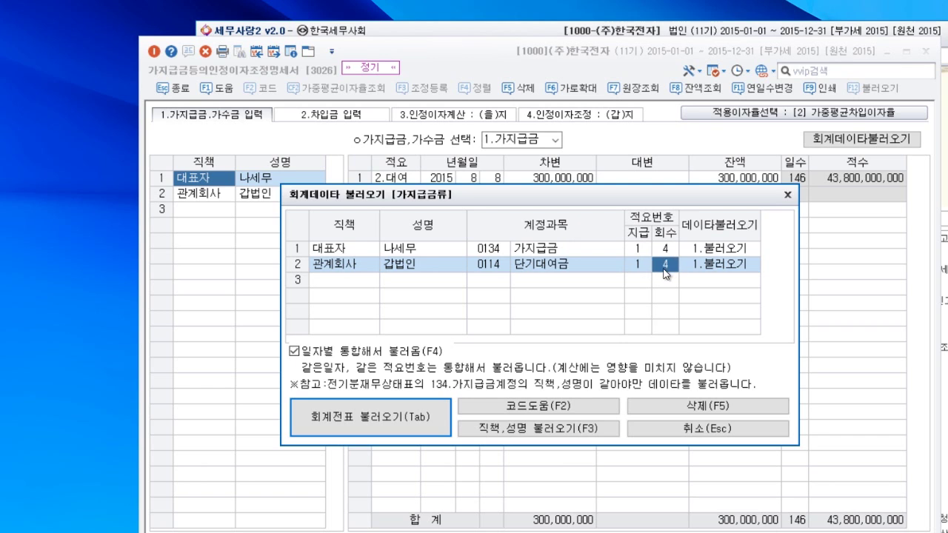
Load the accounting vouchers into the 가지급금 statement and view the imported entries for the 대표자 and 관계회사
{"action": "left_click", "coordinate": [377, 421]}
{"action": "left_click", "coordinate": [512, 366]}
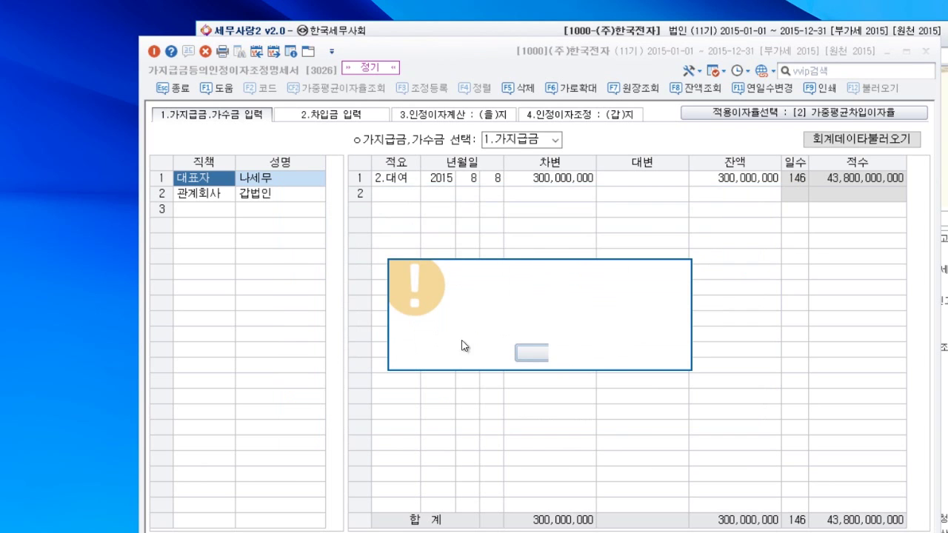
{"action": "left_click", "coordinate": [543, 353]}
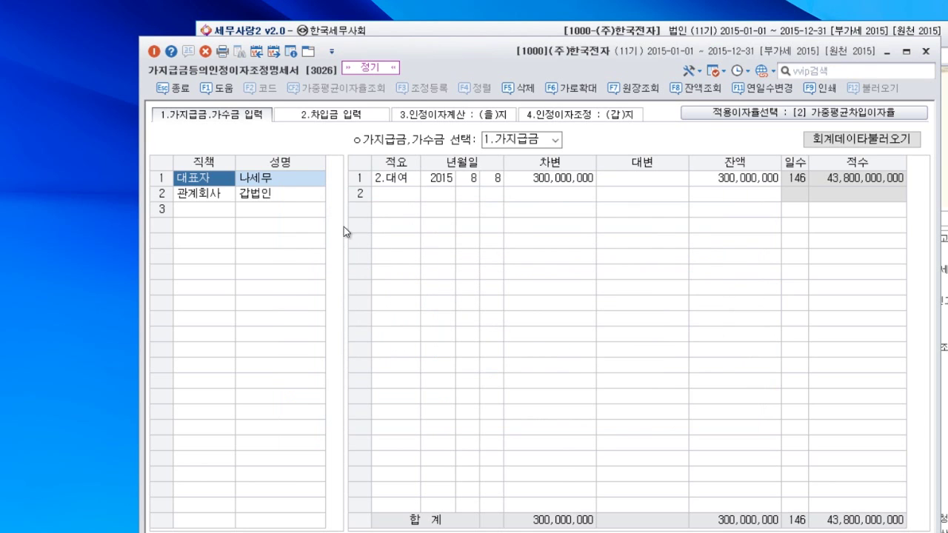
{"action": "left_click", "coordinate": [281, 196]}
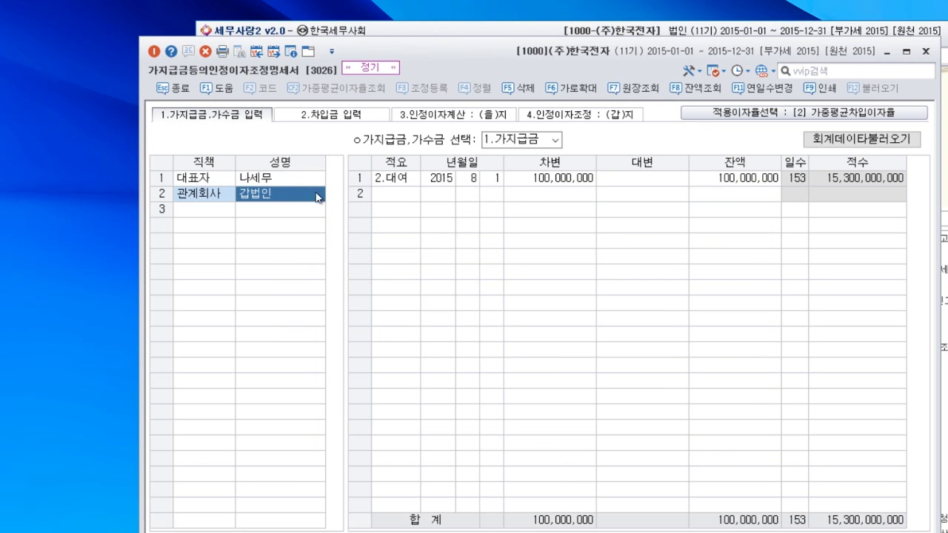
{"action": "left_click", "coordinate": [307, 185]}
{"action": "left_click", "coordinate": [312, 195]}
Open the 회계데이타 불러오기 dialog and add a third row with 직책 임원 and the executive's name
{"action": "left_click", "coordinate": [859, 140]}
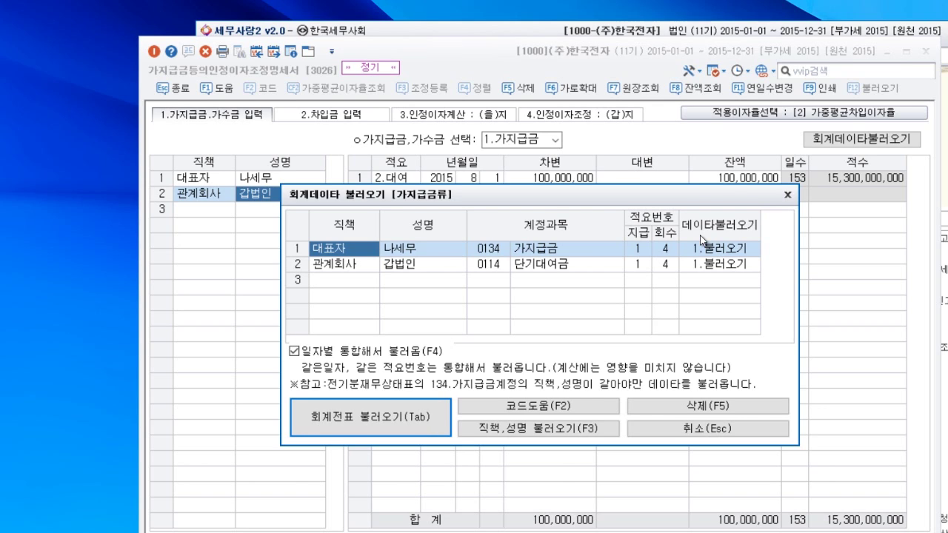
{"action": "left_click", "coordinate": [361, 283]}
{"action": "type", "text": "임"}
{"action": "key", "text": "BackSpace"}
{"action": "key", "text": "BackSpace"}
{"action": "key", "text": "BackSpace"}
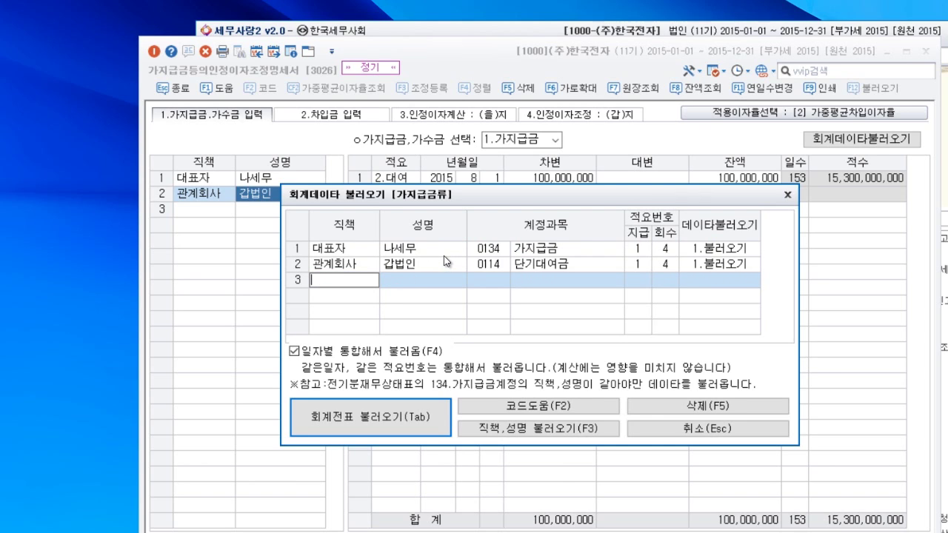
{"action": "type", "text": "임원"}
{"action": "key", "text": "Return"}
{"action": "type", "text": "홍길동"}
{"action": "key", "text": "Return"}
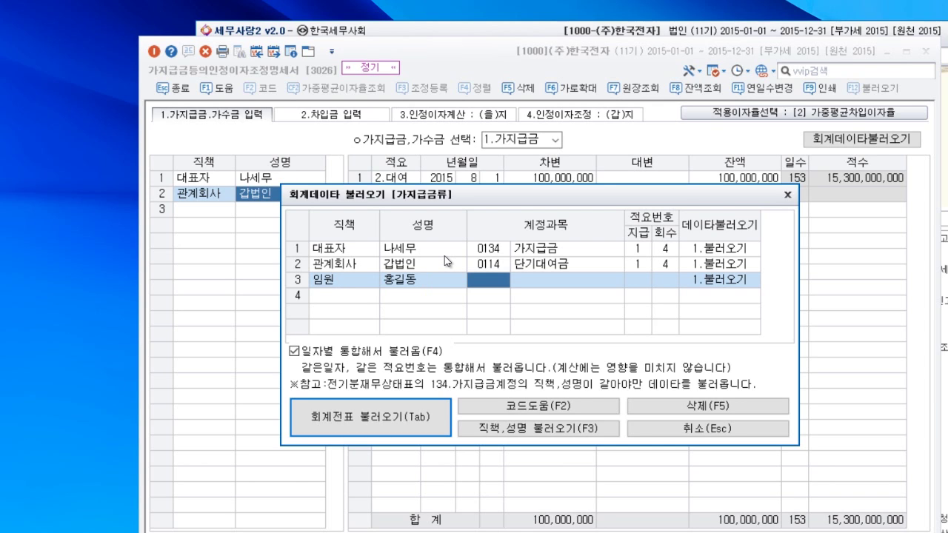
Assign account 0134 가지급금 to the 임원 row, with 적요번호 2 for 지급 and 5 for 회수
{"action": "type", "text": "134"}
{"action": "key", "text": "Return"}
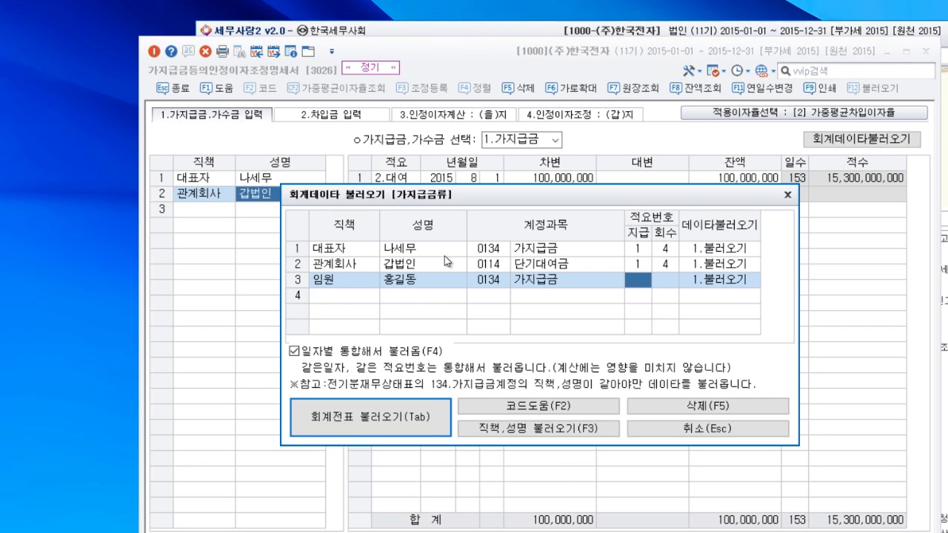
{"action": "type", "text": "2"}
{"action": "key", "text": "Return"}
{"action": "type", "text": "5"}
{"action": "key", "text": "Return"}
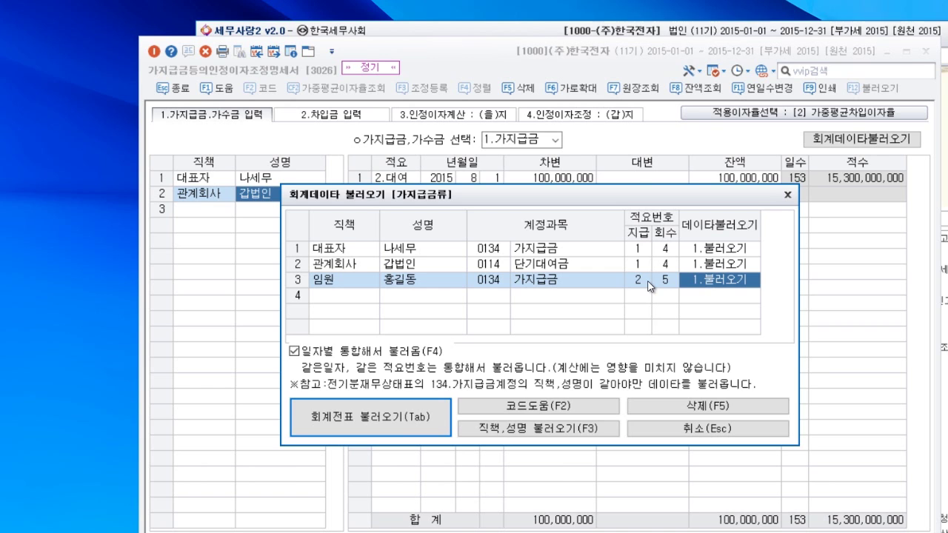
Load the accounting vouchers for all three rows and view the entries of the 임원, 대표자 and 관계회사
{"action": "left_click", "coordinate": [394, 428]}
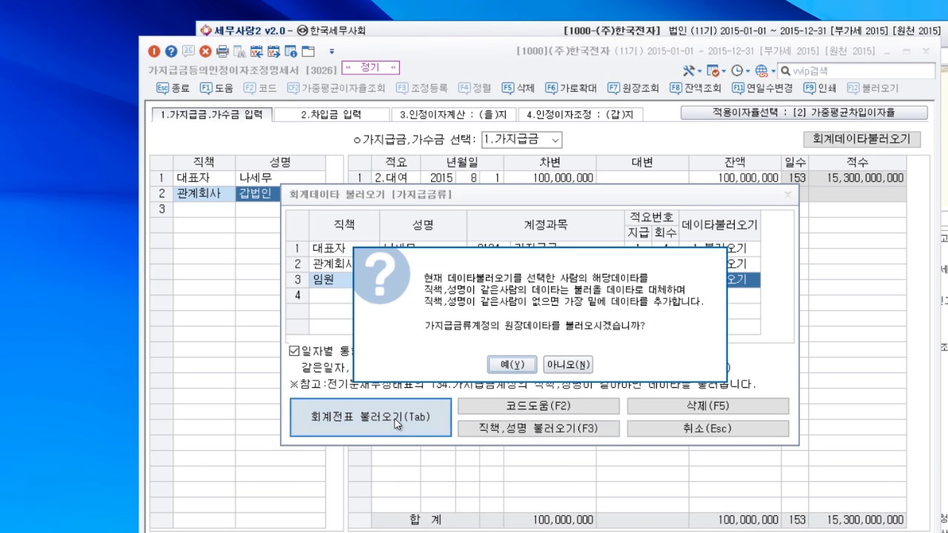
{"action": "left_click", "coordinate": [517, 366]}
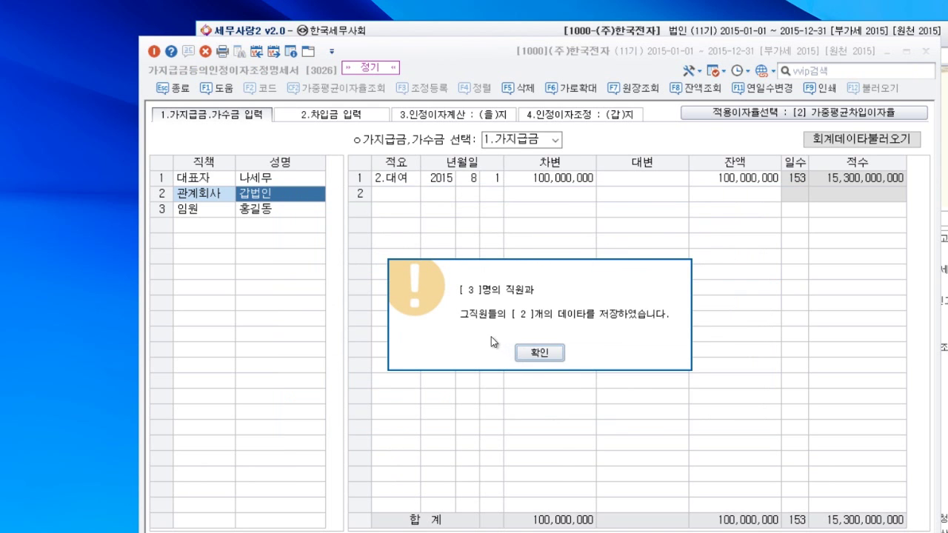
{"action": "left_click", "coordinate": [480, 353]}
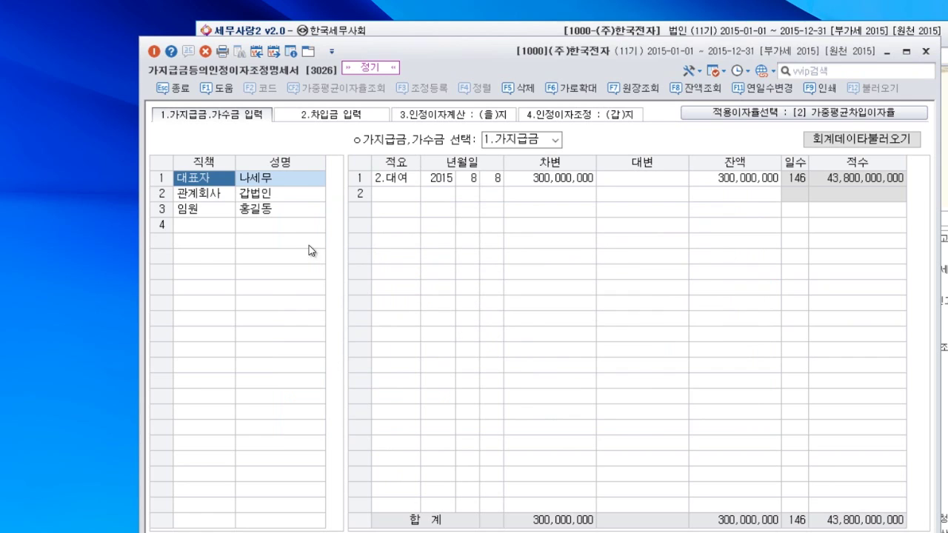
{"action": "left_click", "coordinate": [286, 210]}
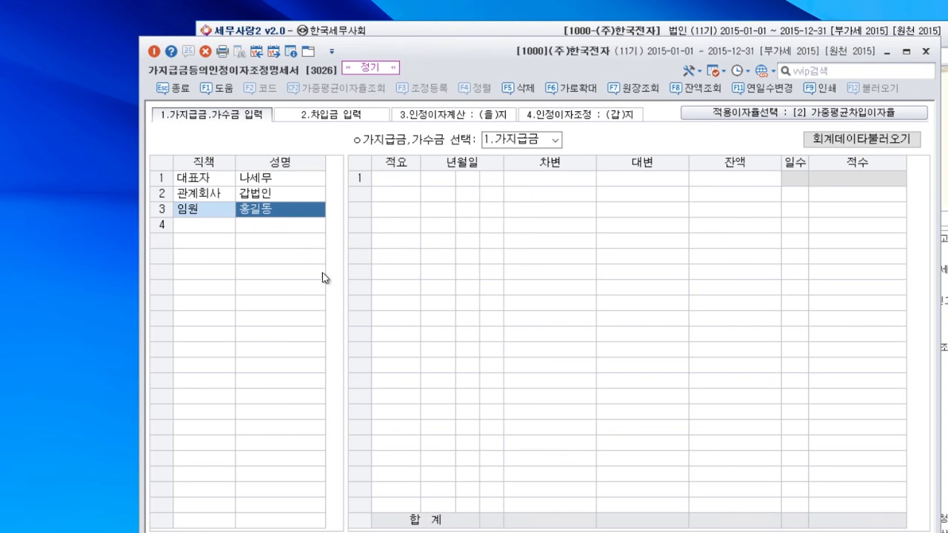
{"action": "left_click", "coordinate": [285, 181]}
{"action": "left_click", "coordinate": [290, 197]}
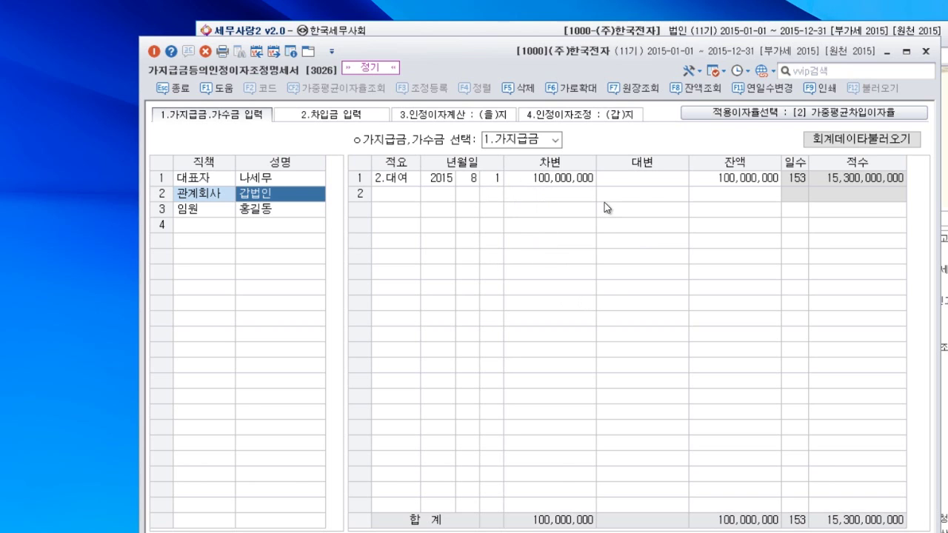
Select [2] 가중평균차입이자율로 계산 as the 적용이자율, and load the 차입금 vouchers for 당좌차월, 단기차입금 and 장기차입금
{"action": "left_click", "coordinate": [760, 113]}
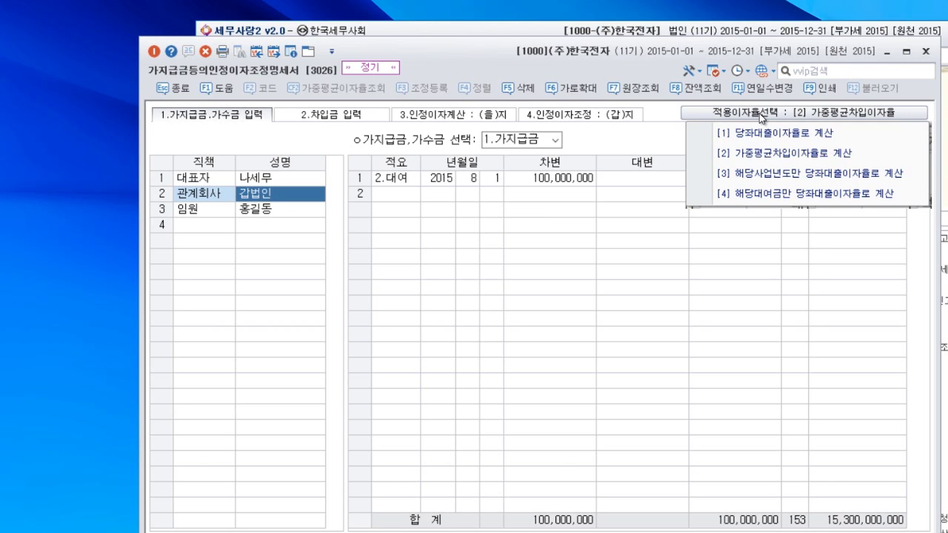
{"action": "left_click", "coordinate": [760, 155]}
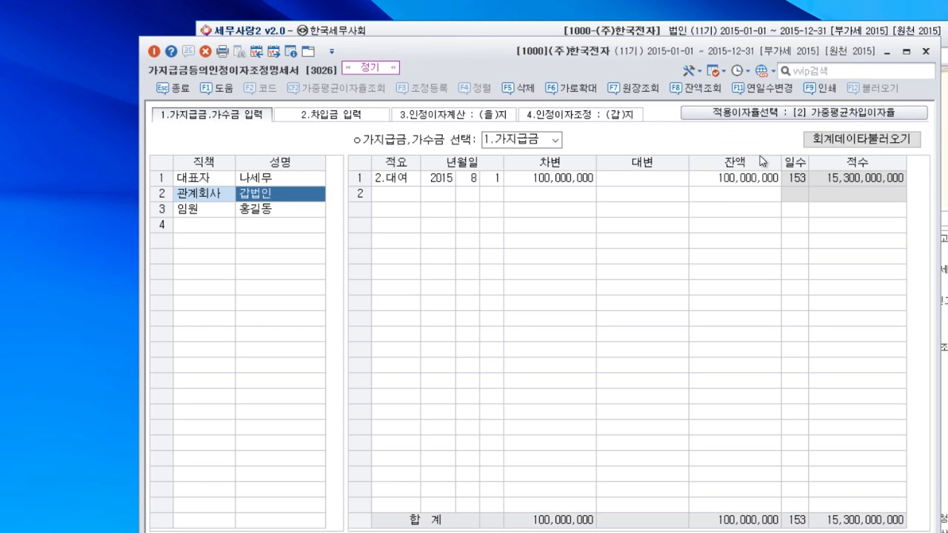
{"action": "left_click", "coordinate": [332, 116]}
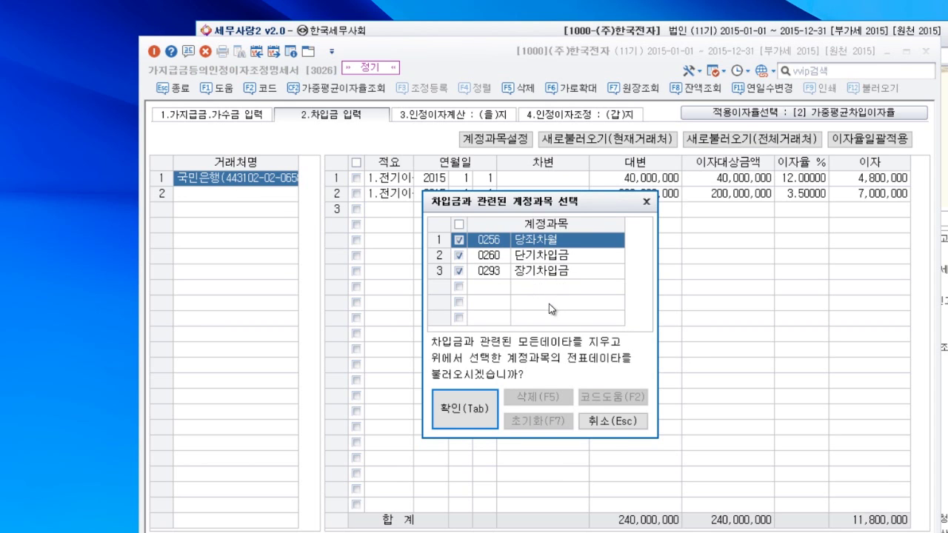
{"action": "left_click", "coordinate": [480, 411]}
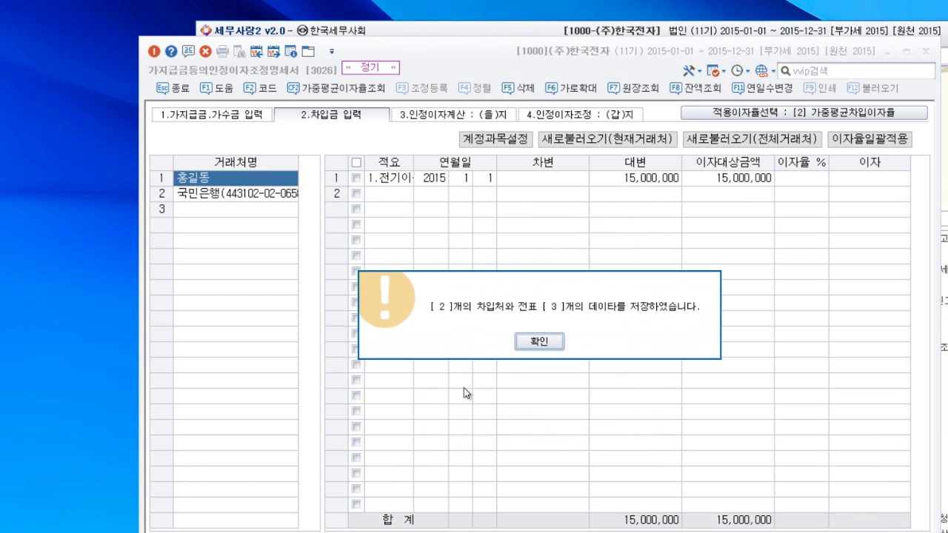
{"action": "left_click", "coordinate": [540, 344]}
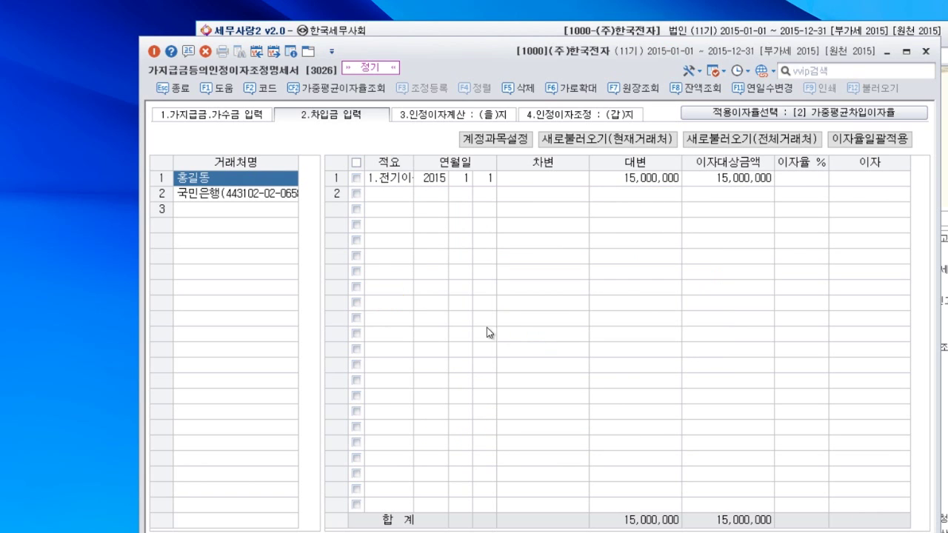
View the borrowings of both lenders and delete the individual lender's row
{"action": "left_click", "coordinate": [233, 197]}
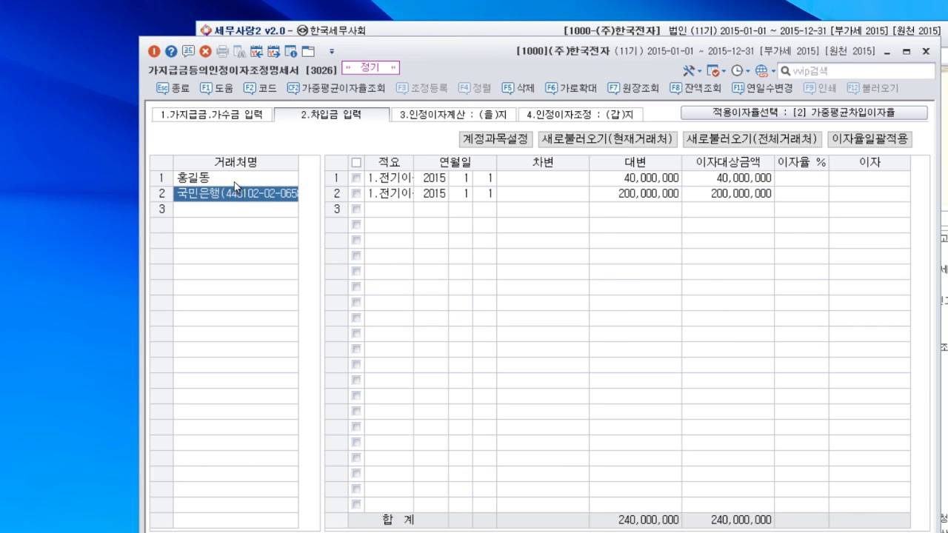
{"action": "left_click", "coordinate": [234, 182]}
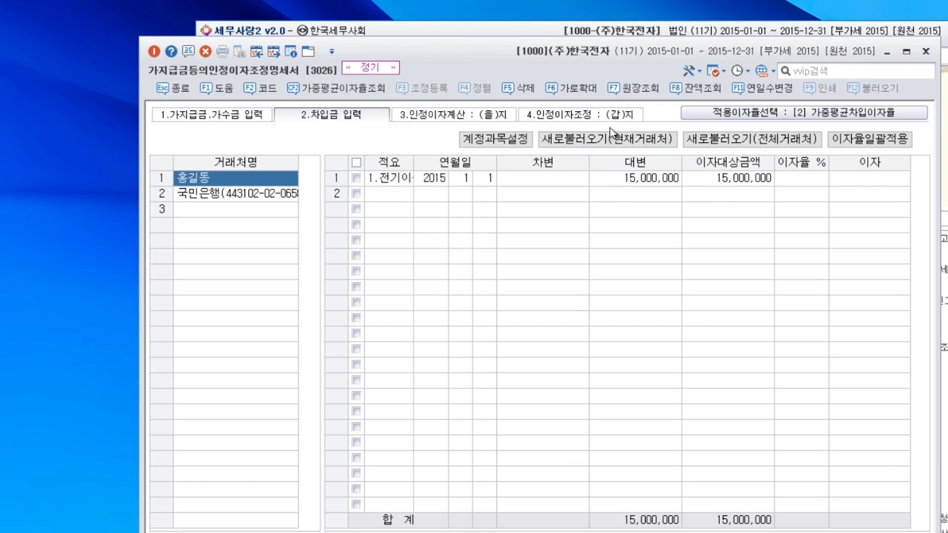
{"action": "left_click", "coordinate": [522, 89]}
{"action": "left_click", "coordinate": [531, 355]}
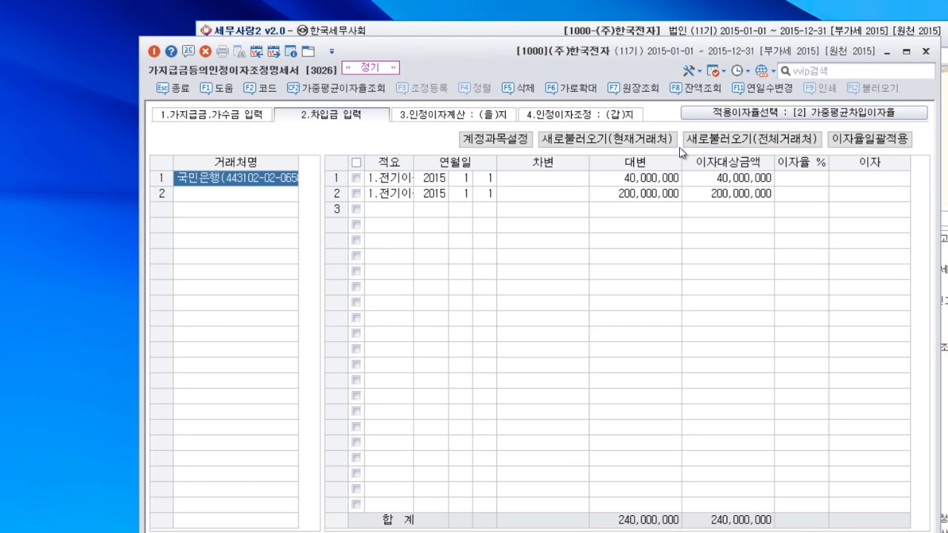
Reload the borrowing vouchers for all 거래처 and delete the individual lender, keeping only 국민은행
{"action": "left_click", "coordinate": [751, 145]}
{"action": "left_click", "coordinate": [451, 406]}
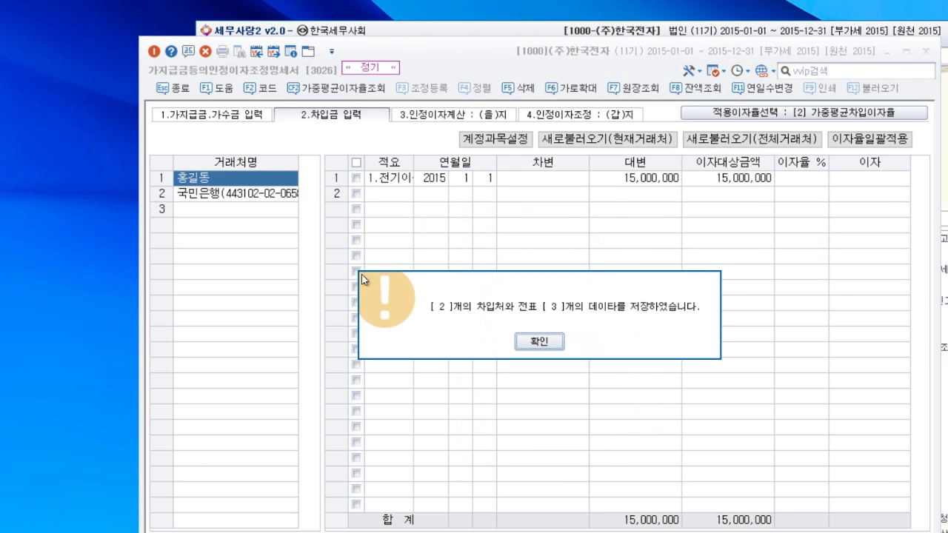
{"action": "left_click", "coordinate": [539, 342]}
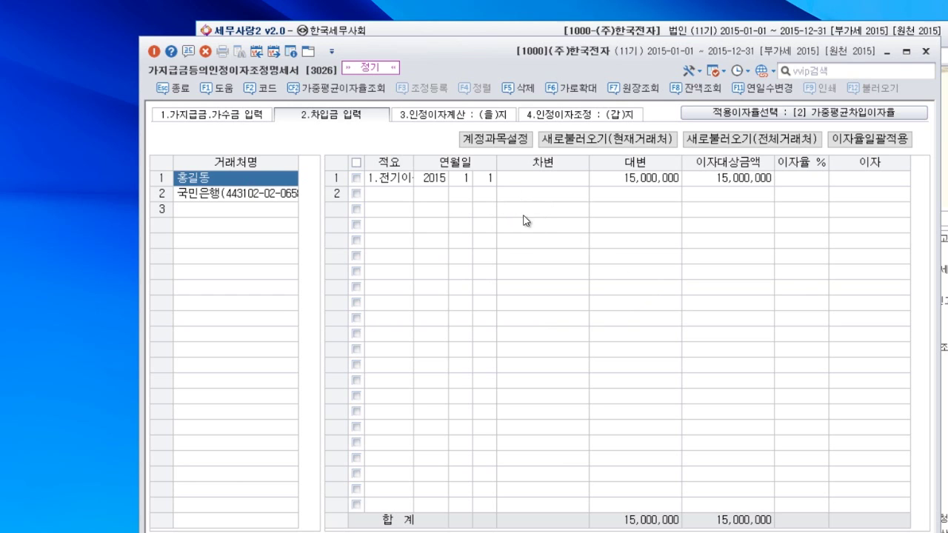
{"action": "left_click", "coordinate": [521, 90]}
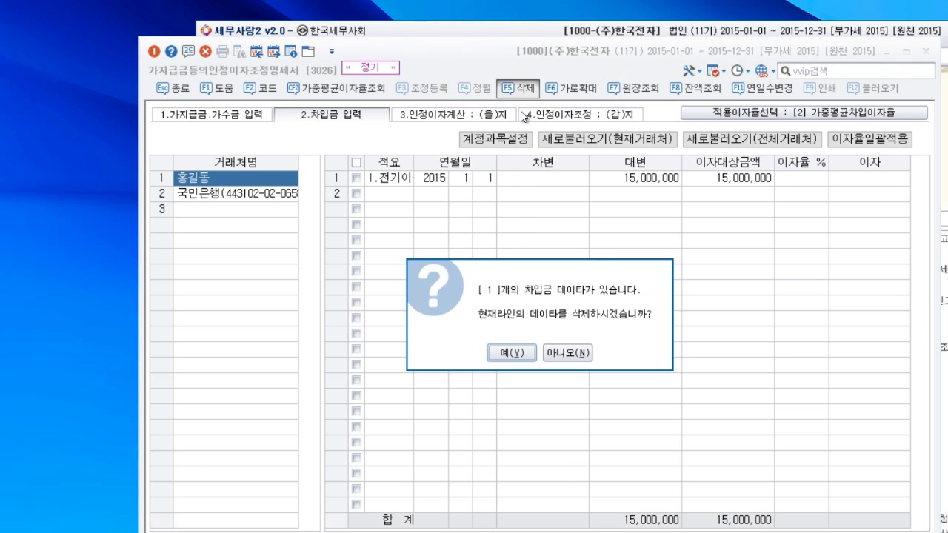
{"action": "left_click", "coordinate": [519, 351]}
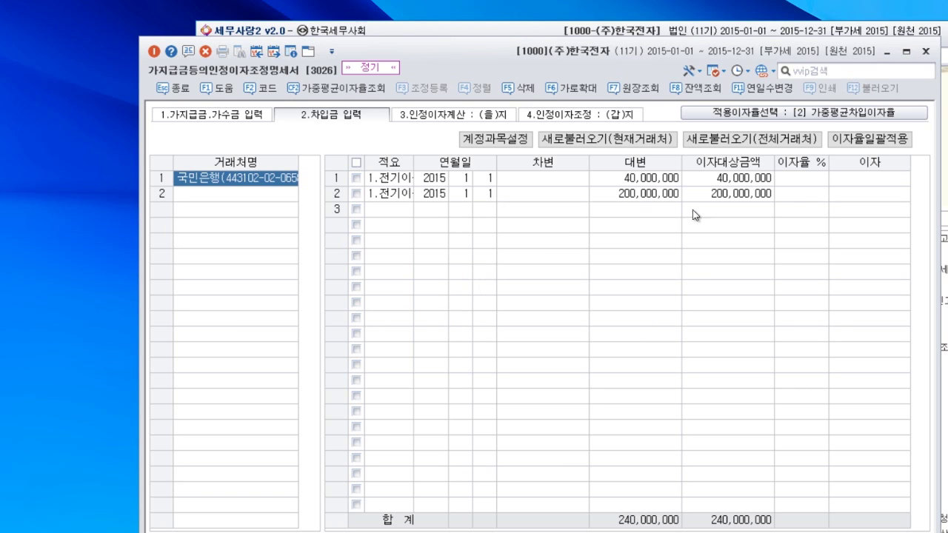
Set the 이자율 of the 국민은행 borrowings to 12% for the 40,000,000 loan and 3.5% for the 200,000,000 loan
{"action": "left_click", "coordinate": [805, 183]}
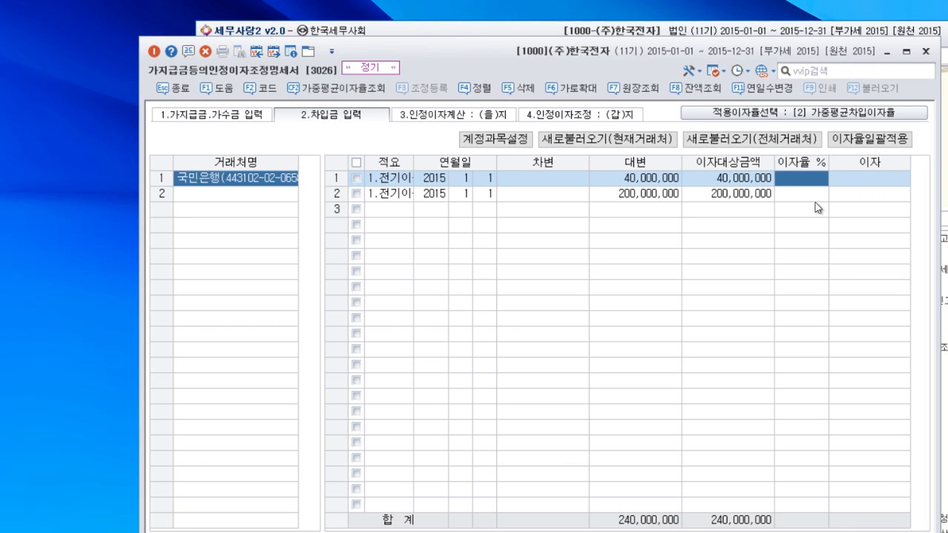
{"action": "type", "text": "12"}
{"action": "key", "text": "Return"}
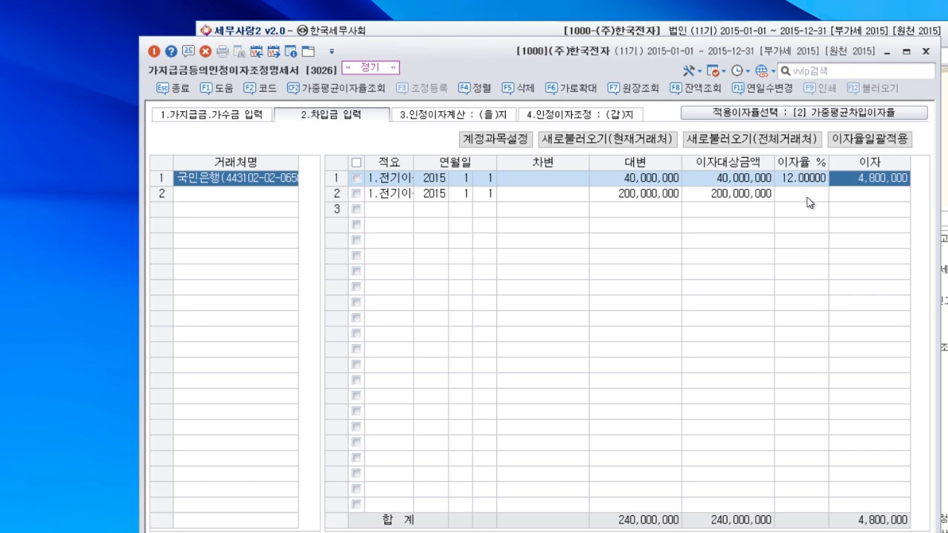
{"action": "left_click", "coordinate": [808, 197]}
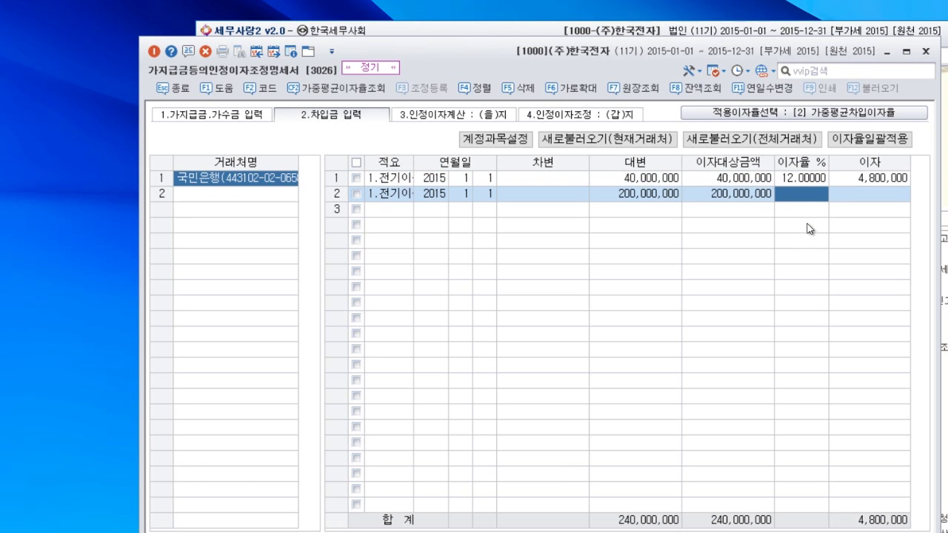
{"action": "type", "text": "3.5"}
{"action": "key", "text": "Return"}
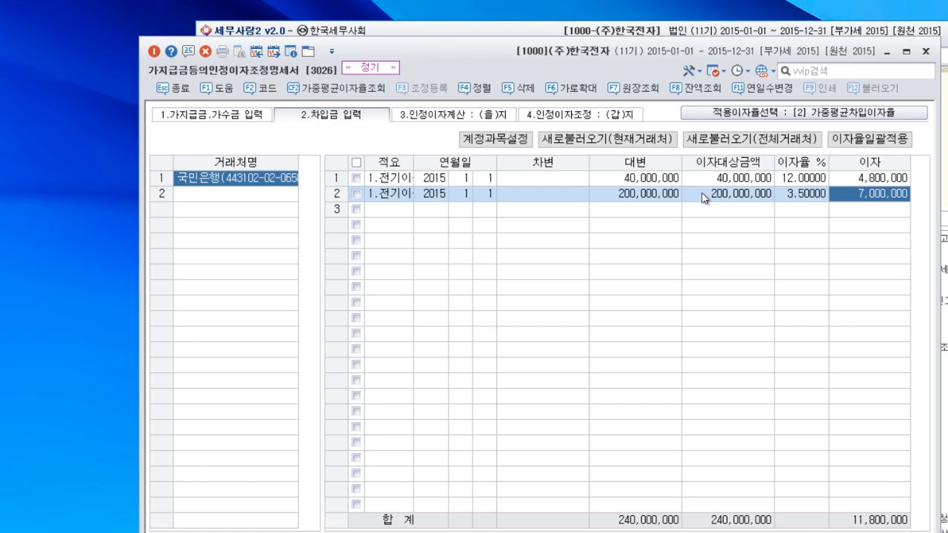
Examine the 인정이자계산 (을)지 for the 대표자 and 관계회사, comparing their 잔액, 일수, 적수 and 이자율
{"action": "left_click", "coordinate": [459, 116]}
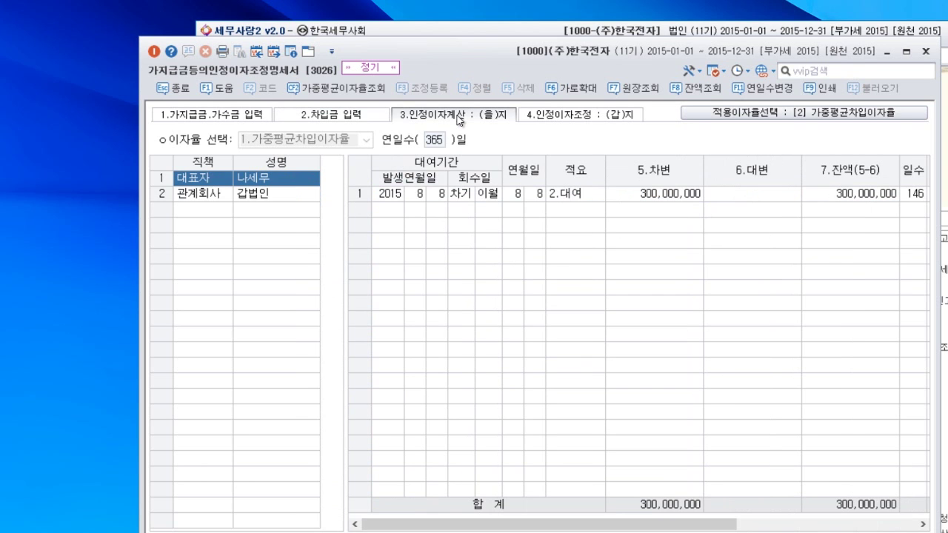
{"action": "left_click", "coordinate": [291, 197]}
{"action": "left_click", "coordinate": [294, 188]}
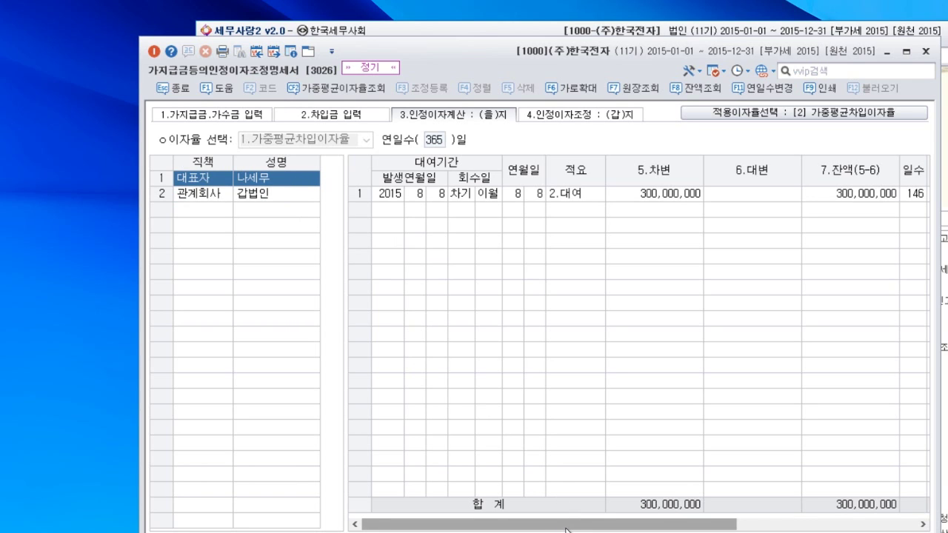
{"action": "left_click_drag", "start_coordinate": [937, 444], "coordinate": [947, 444]}
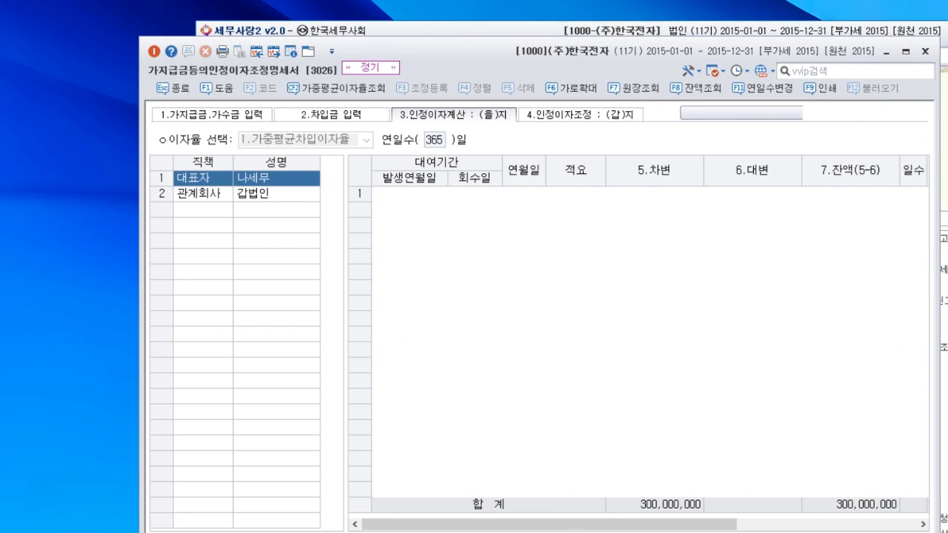
{"action": "left_click_drag", "start_coordinate": [857, 527], "coordinate": [947, 525]}
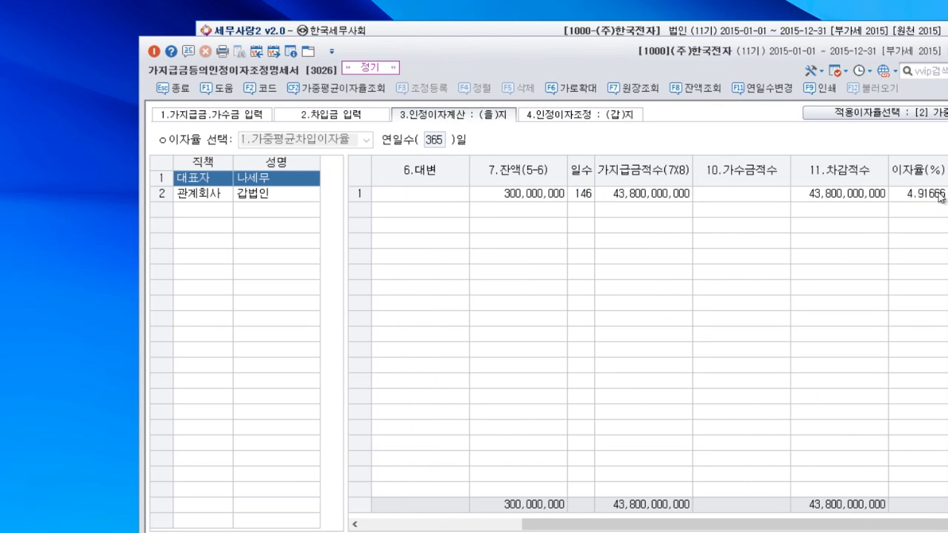
{"action": "left_click", "coordinate": [301, 196]}
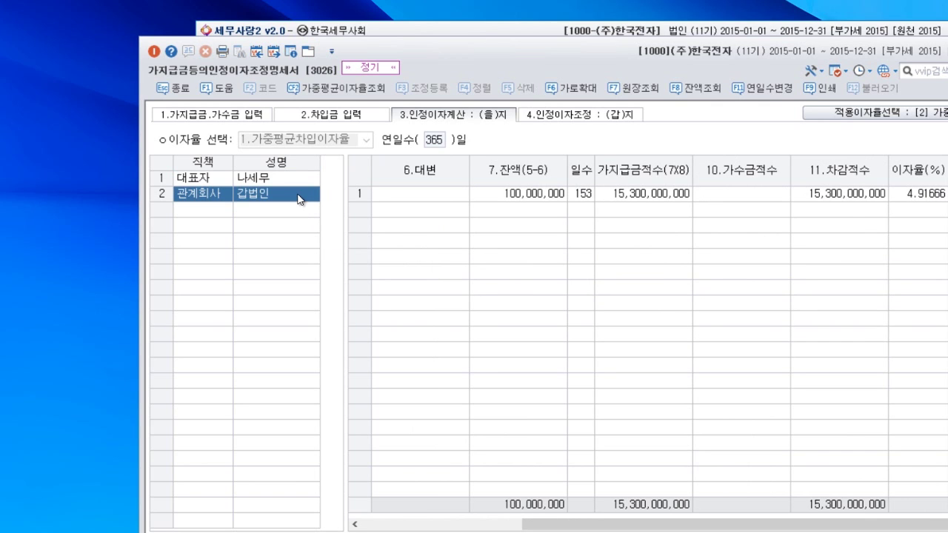
{"action": "left_click", "coordinate": [297, 180]}
{"action": "left_click", "coordinate": [300, 194]}
{"action": "left_click", "coordinate": [297, 180]}
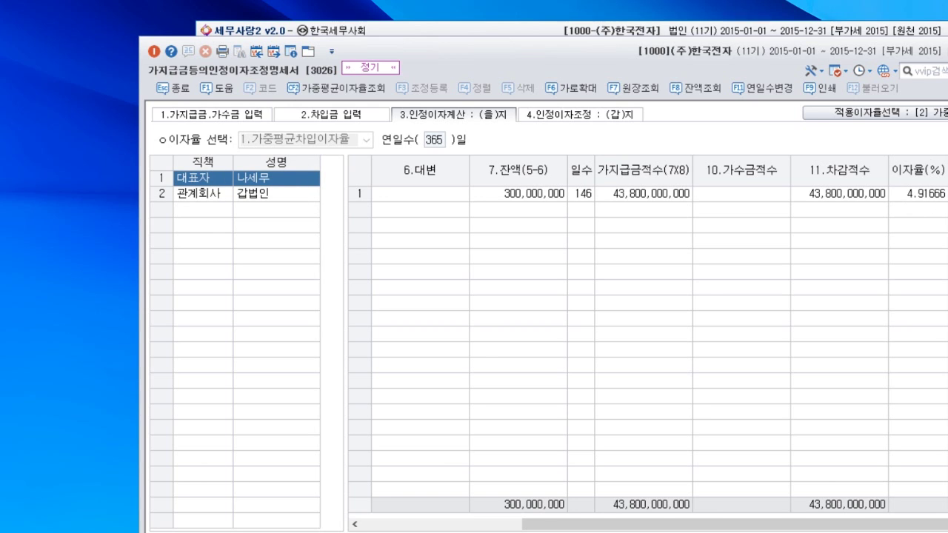
Check the 관계회사's 회사계상액 in the 인정이자조정 (갑)지 and open 조정 등록 to view the 가지급금인정이자 adjustments
{"action": "left_click", "coordinate": [629, 119]}
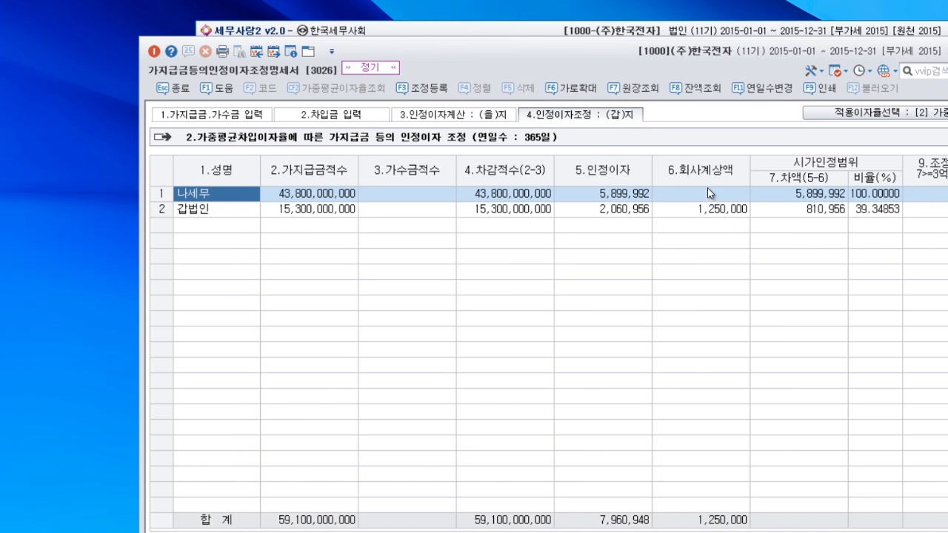
{"action": "left_click", "coordinate": [721, 213]}
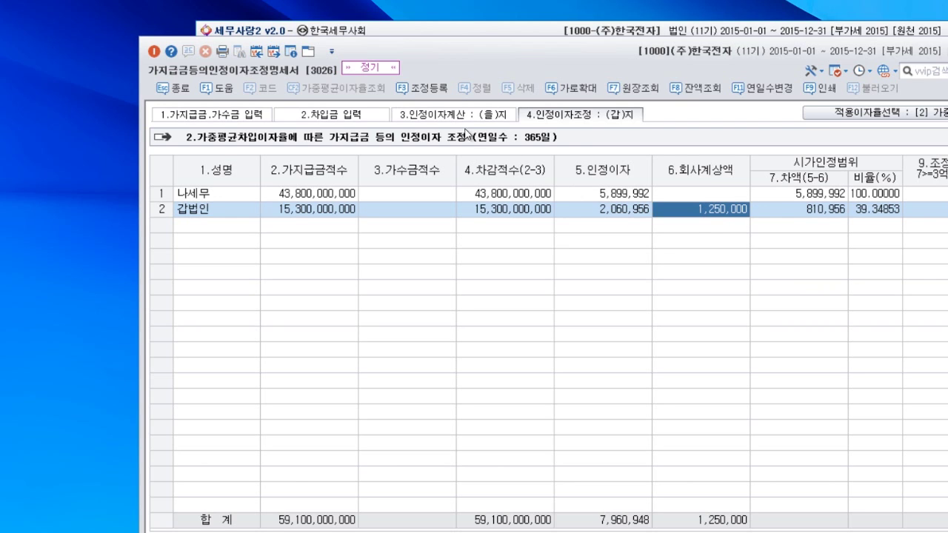
{"action": "left_click", "coordinate": [429, 89]}
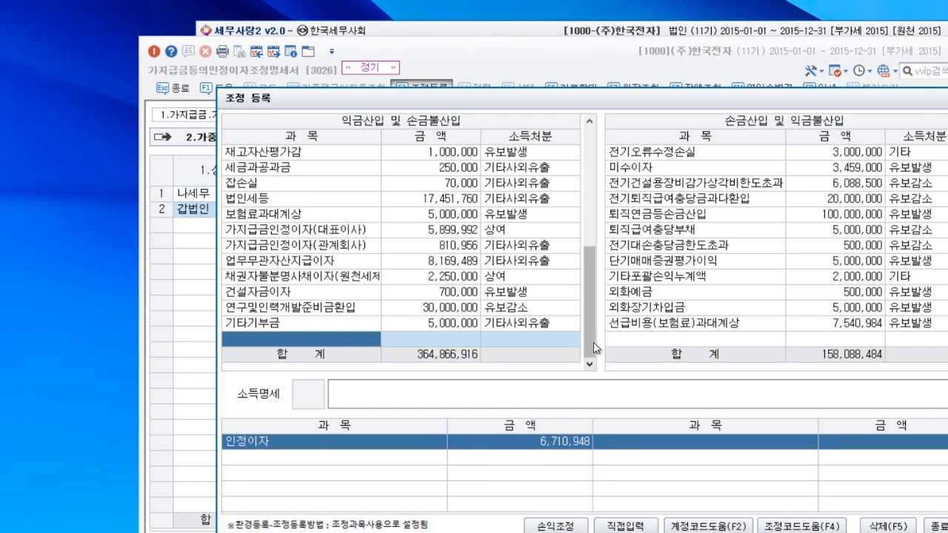
Read the 소득명세 of the 가지급금인정이자 adjustments for the 관계회사 and 대표이사, then close 조정 등록
{"action": "left_click_drag", "start_coordinate": [591, 343], "coordinate": [591, 315]}
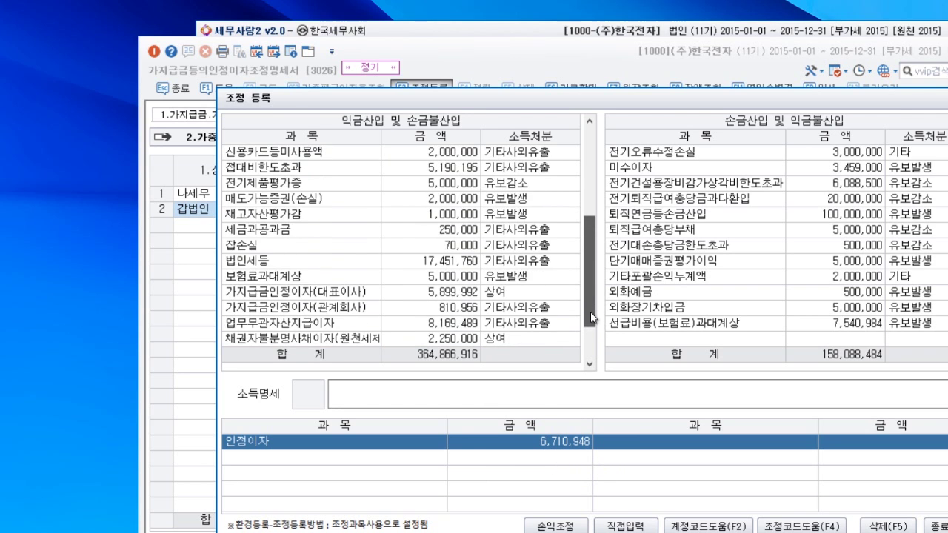
{"action": "left_click", "coordinate": [374, 295]}
{"action": "left_click", "coordinate": [376, 309]}
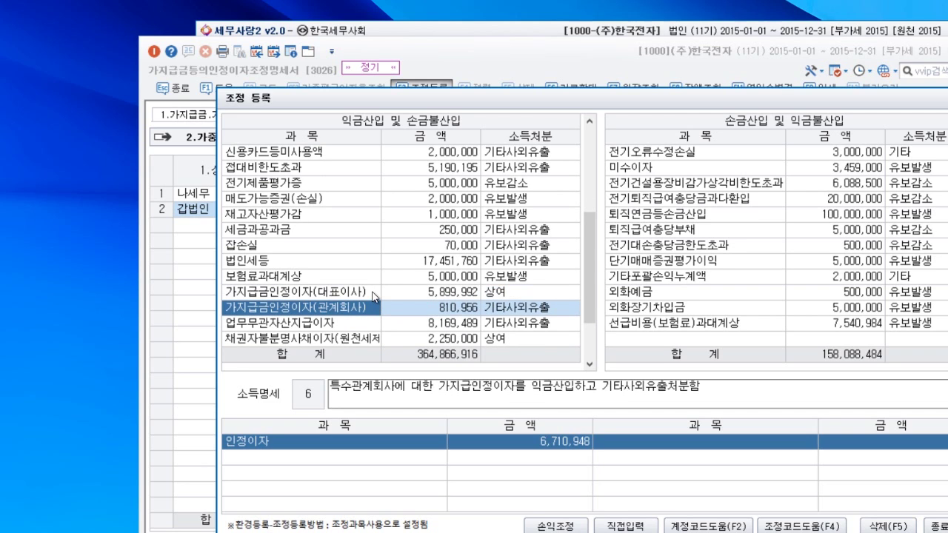
{"action": "left_click", "coordinate": [374, 297]}
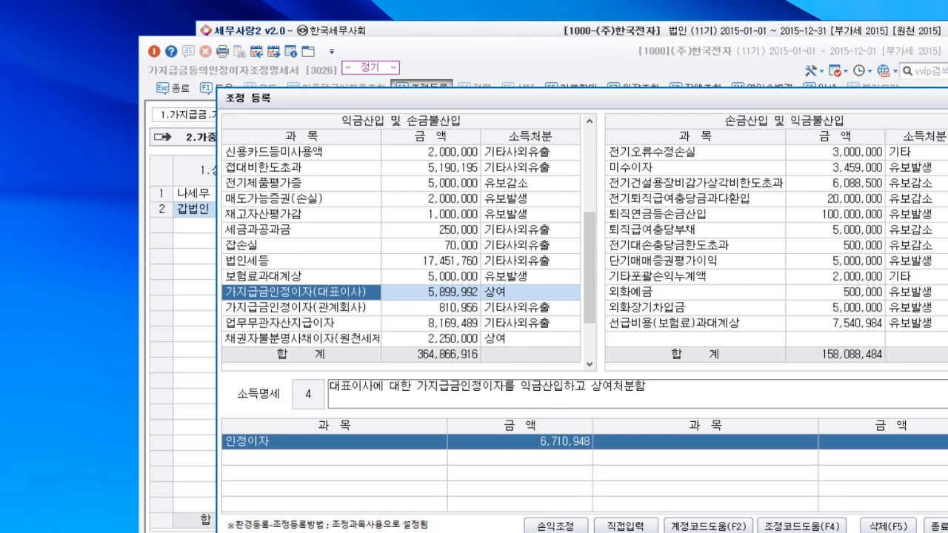
{"action": "key", "text": "Escape"}
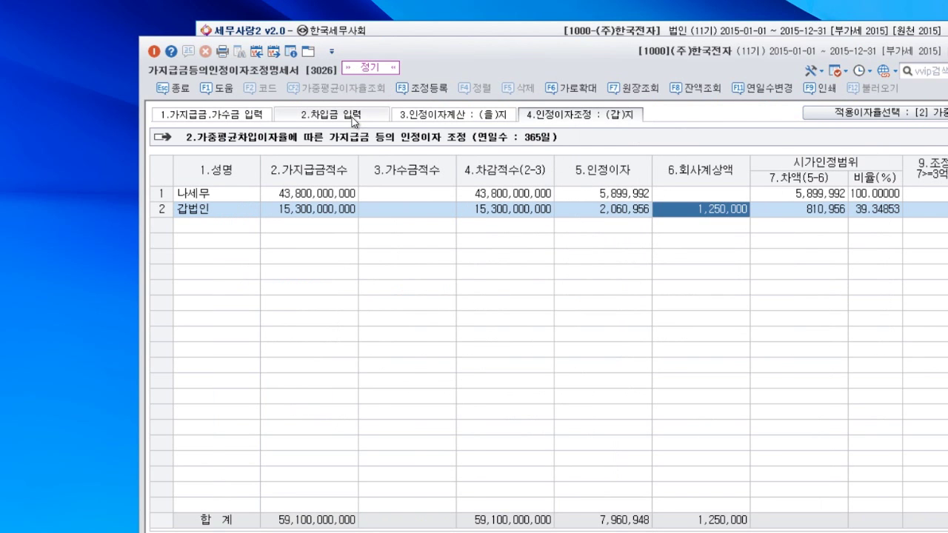
Add a 3.상환 entry to the 국민은행 borrowings dated 2015-4-1 for 40,000,000 at an 이자율 of 12%
{"action": "left_click", "coordinate": [352, 117]}
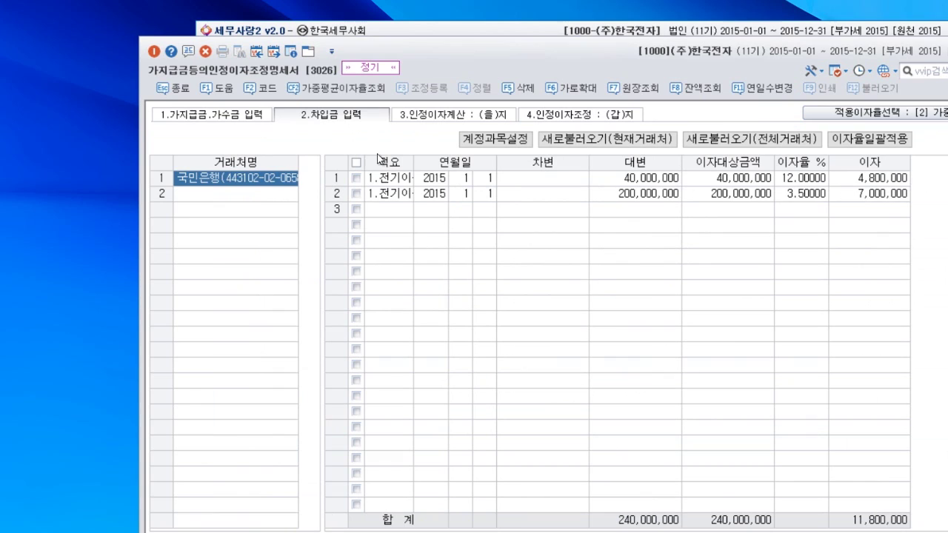
{"action": "left_click", "coordinate": [400, 214]}
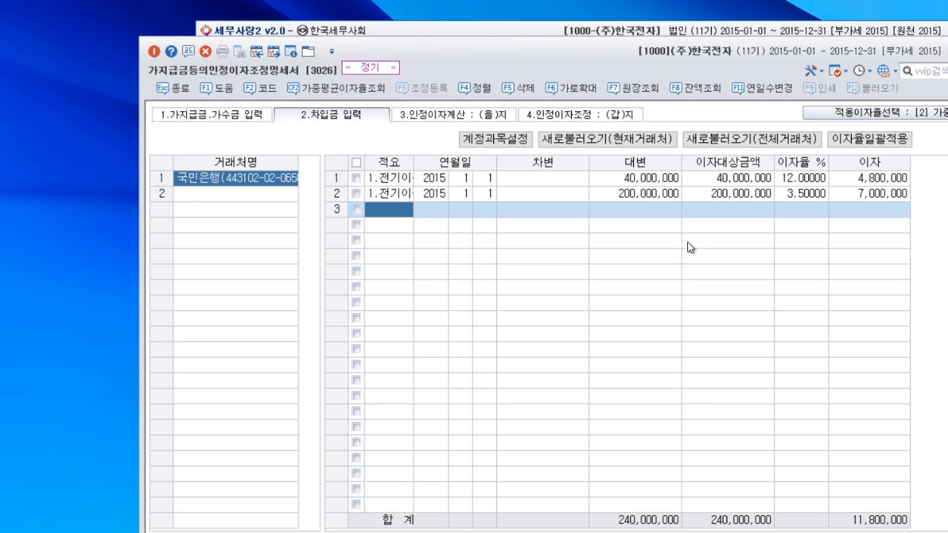
{"action": "type", "text": "3.상환"}
{"action": "key", "text": "Return"}
{"action": "type", "text": "4"}
{"action": "key", "text": "Return"}
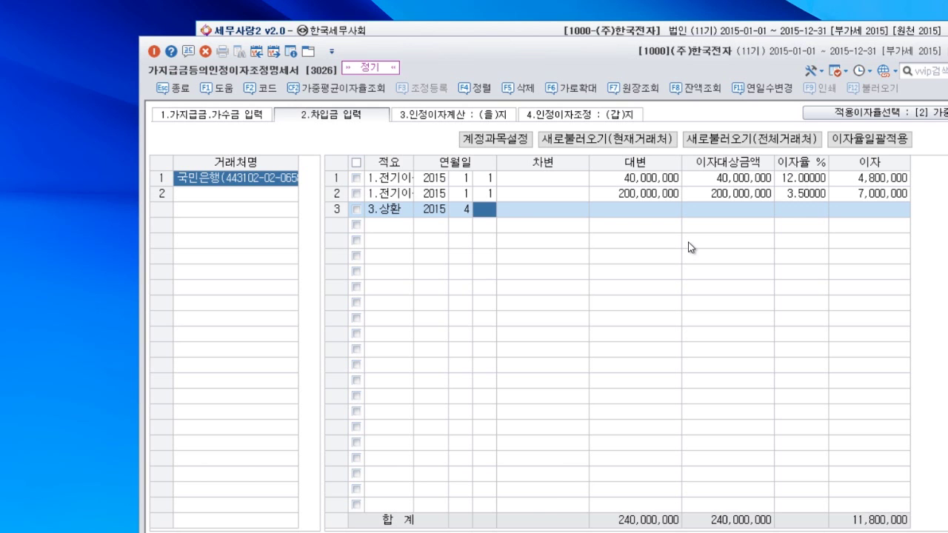
{"action": "type", "text": "1"}
{"action": "key", "text": "Return"}
{"action": "type", "text": "40,000,000"}
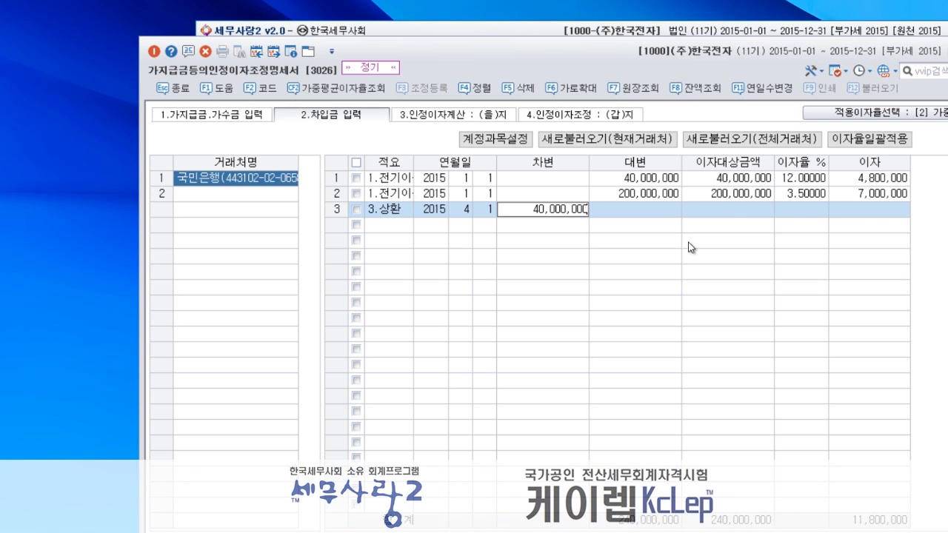
{"action": "key", "text": "Return"}
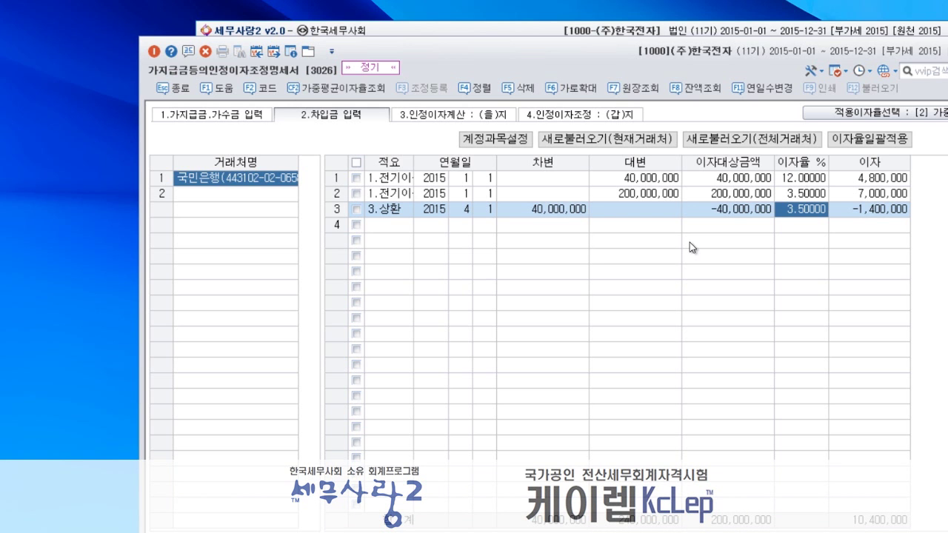
{"action": "type", "text": "12"}
{"action": "key", "text": "Return"}
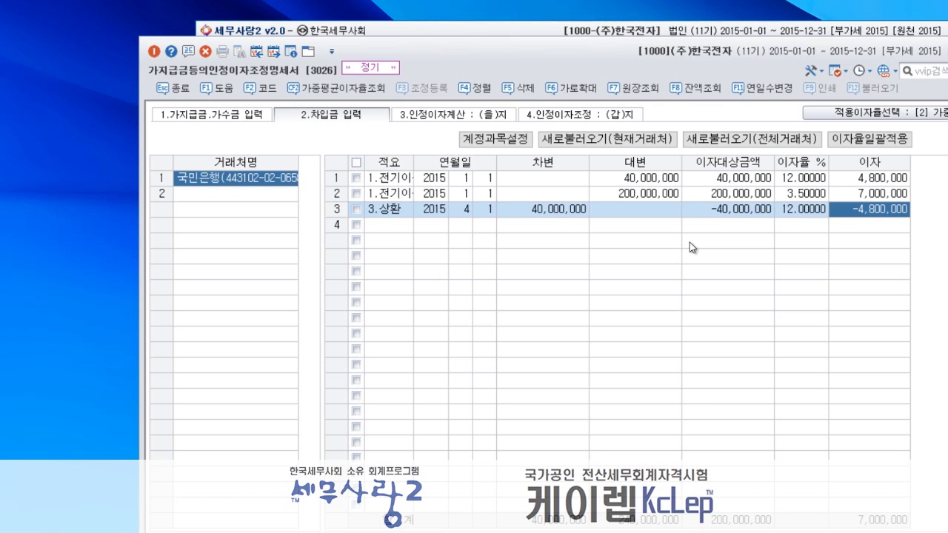
{"action": "key", "text": "Return"}
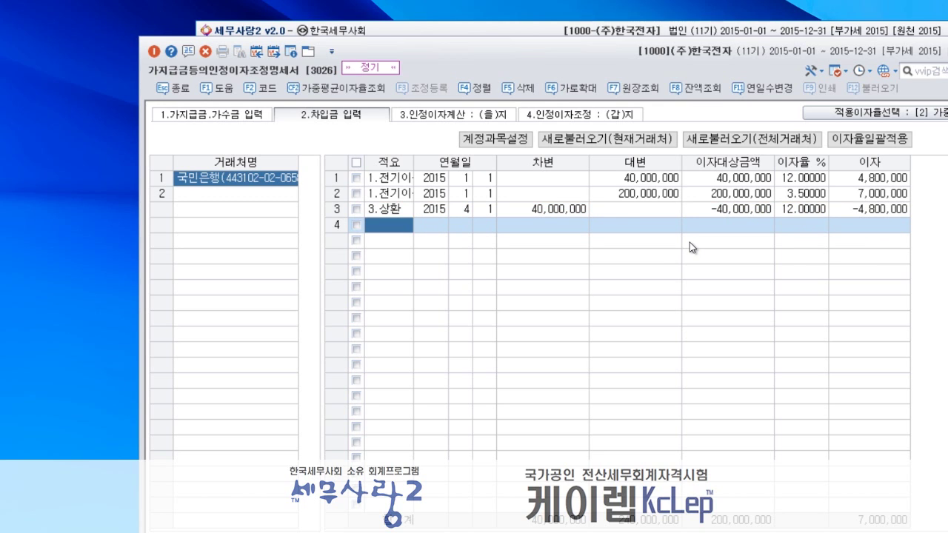
Add a 2.차입 entry to the 국민은행 borrowings dated 2015-4-1 for 40,000,000 at an 이자율 of 10%
{"action": "type", "text": "2"}
{"action": "key", "text": "Return"}
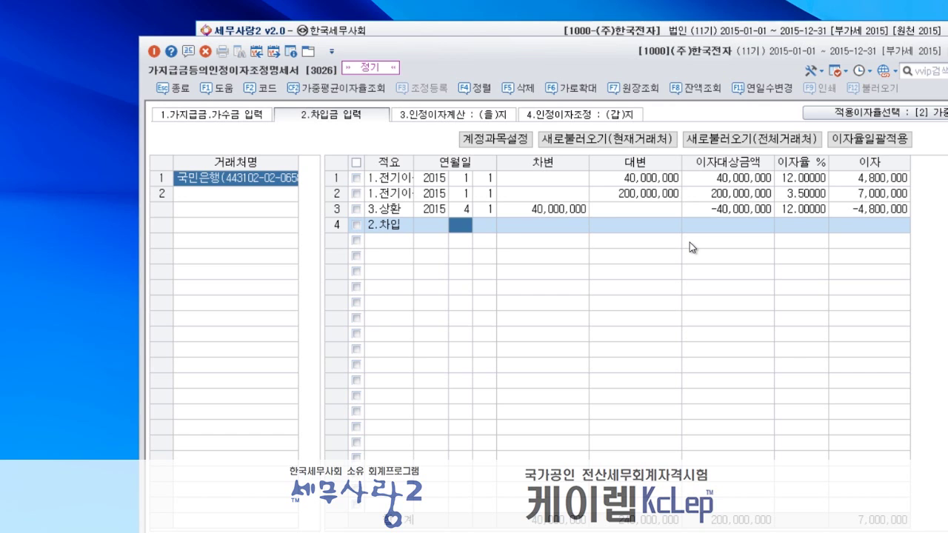
{"action": "type", "text": "4"}
{"action": "key", "text": "Return"}
{"action": "type", "text": "1"}
{"action": "type", "text": "40000000"}
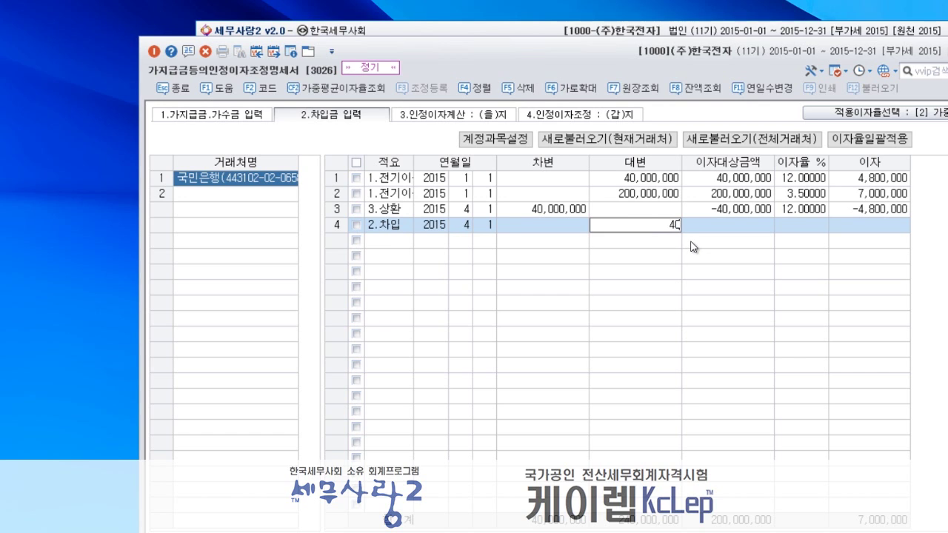
{"action": "key", "text": "Return"}
{"action": "type", "text": "10"}
{"action": "key", "text": "Return"}
{"action": "key", "text": "Return"}
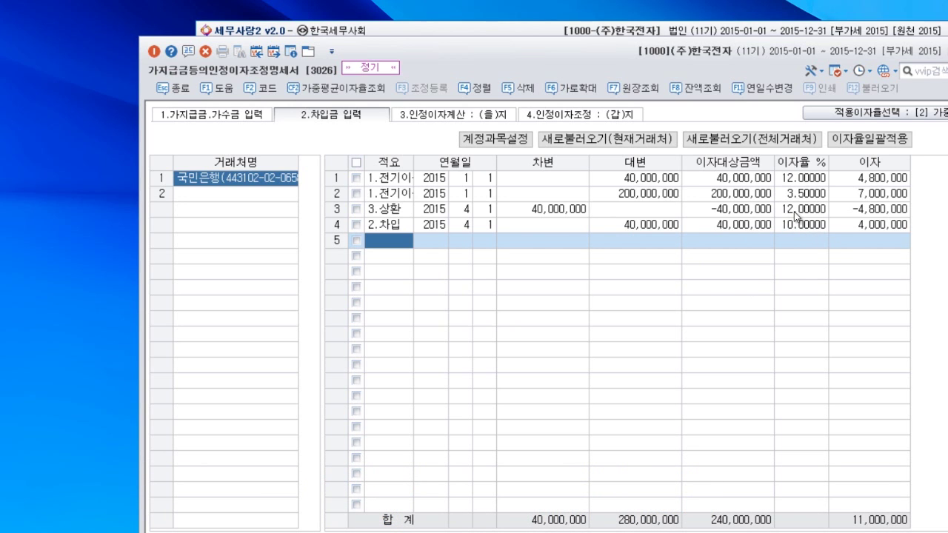
Check the recalculated 이자율 in the 인정이자계산 (을)지 and the 인정이자 in the 인정이자조정 (갑)지
{"action": "left_click", "coordinate": [479, 115]}
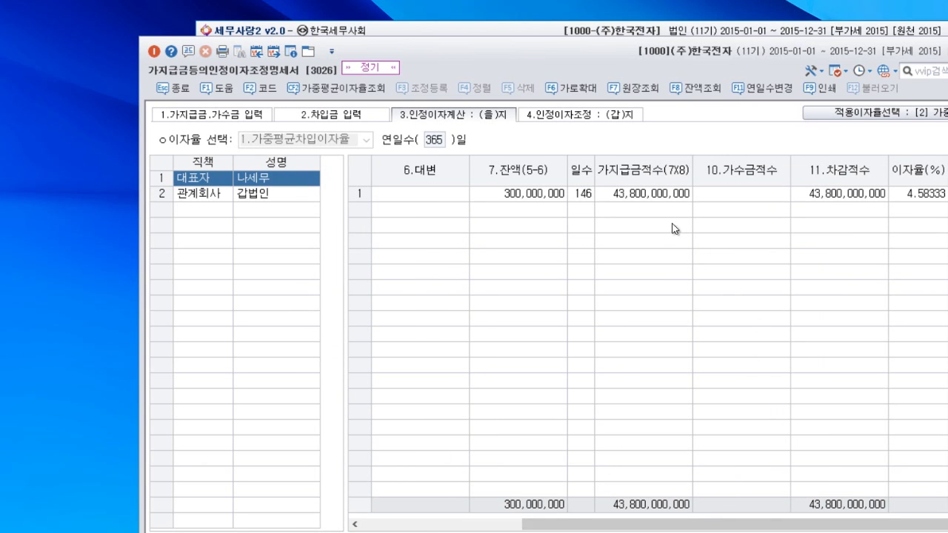
{"action": "left_click", "coordinate": [286, 194]}
{"action": "left_click", "coordinate": [617, 116]}
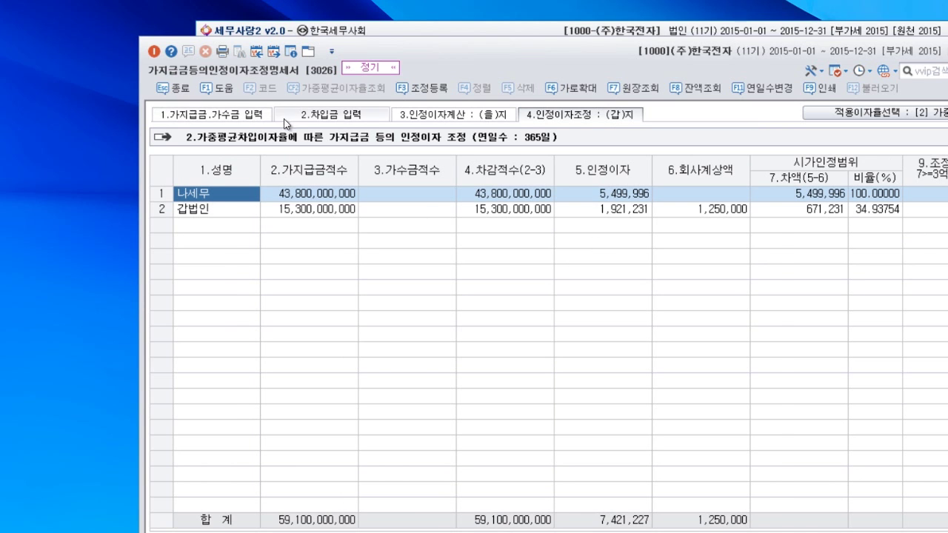
Change the 적용이자율선택 to [1] 당좌대출이자율 and agree to recalculate the 인정이자 (갑)(을)지
{"action": "left_click", "coordinate": [248, 119]}
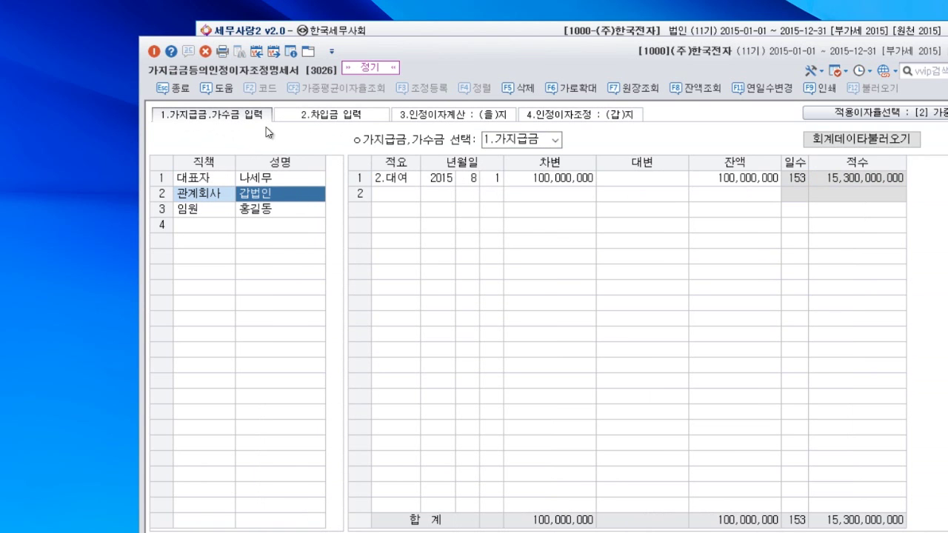
{"action": "left_click", "coordinate": [867, 116]}
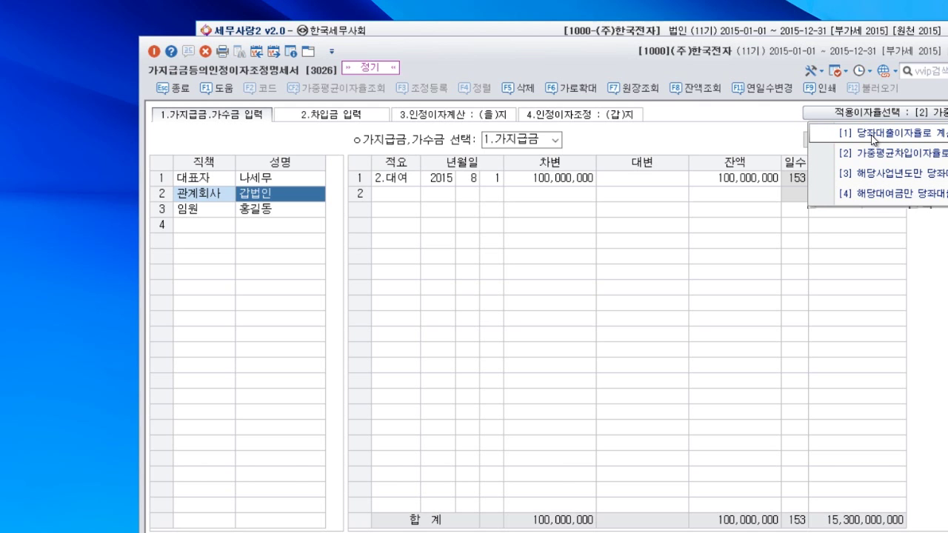
{"action": "left_click", "coordinate": [874, 139]}
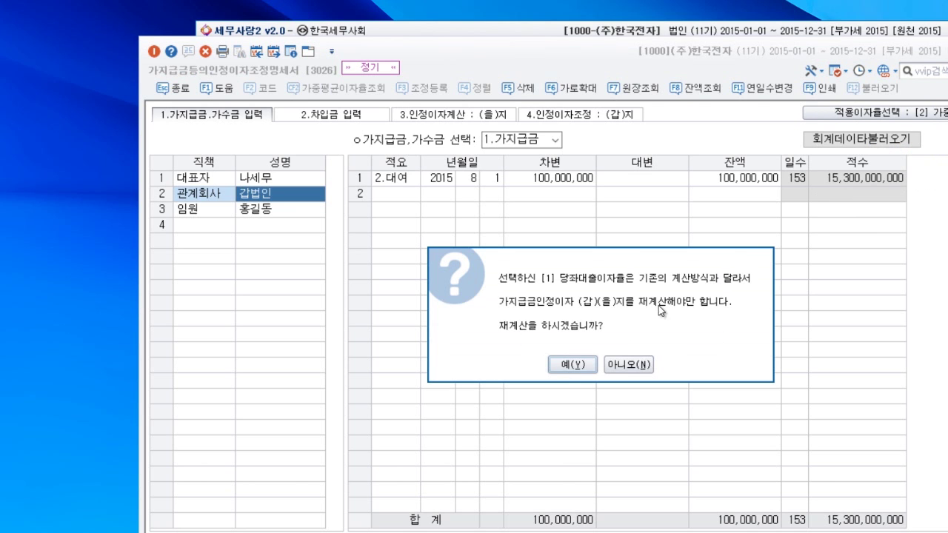
{"action": "left_click", "coordinate": [581, 363]}
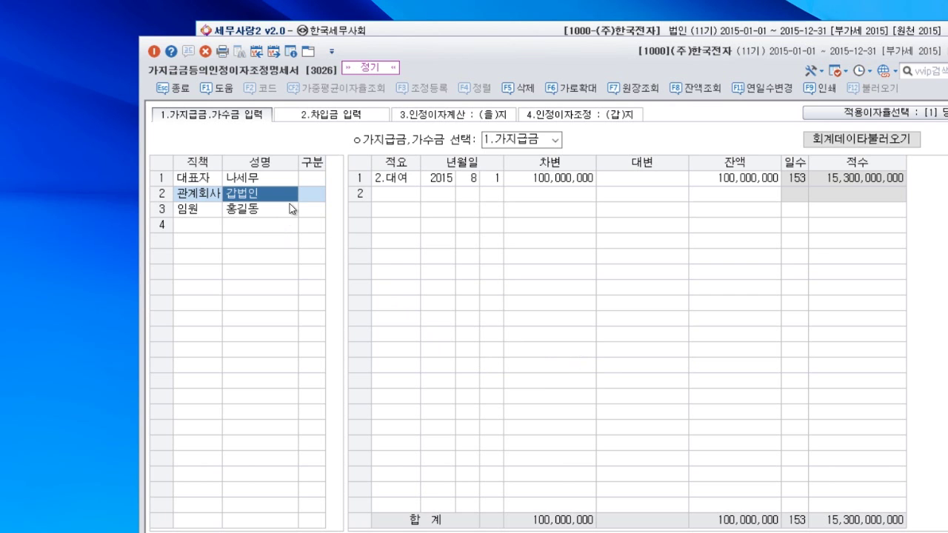
Review the 차입금 입력, (을)지 and (갑)지 under the 당좌대출이자율 and close the 가지급금등의인정이자조정명세서
{"action": "left_click", "coordinate": [352, 117]}
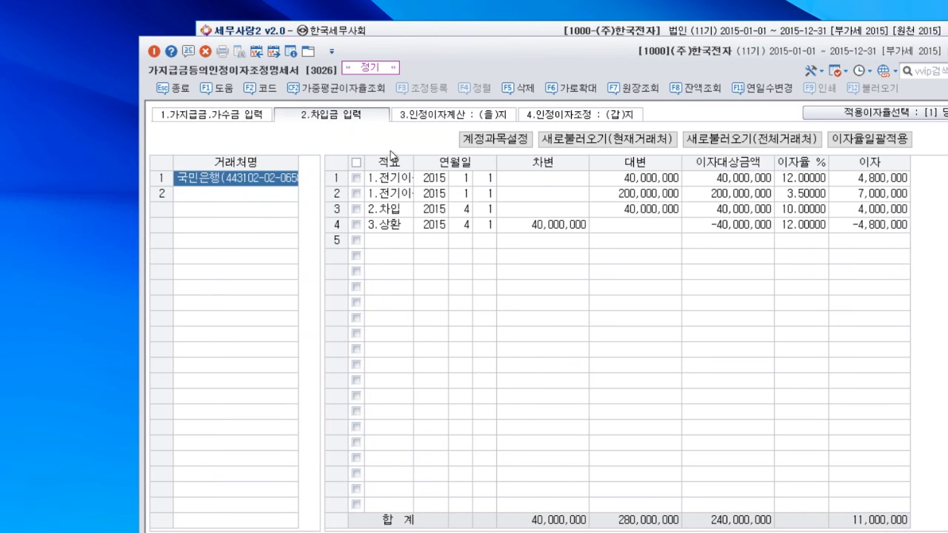
{"action": "left_click", "coordinate": [472, 116]}
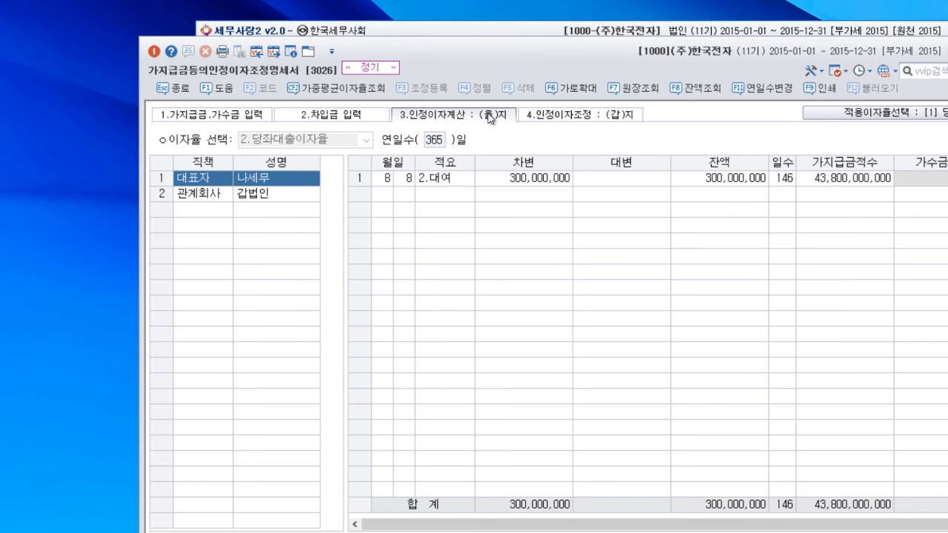
{"action": "left_click", "coordinate": [585, 117]}
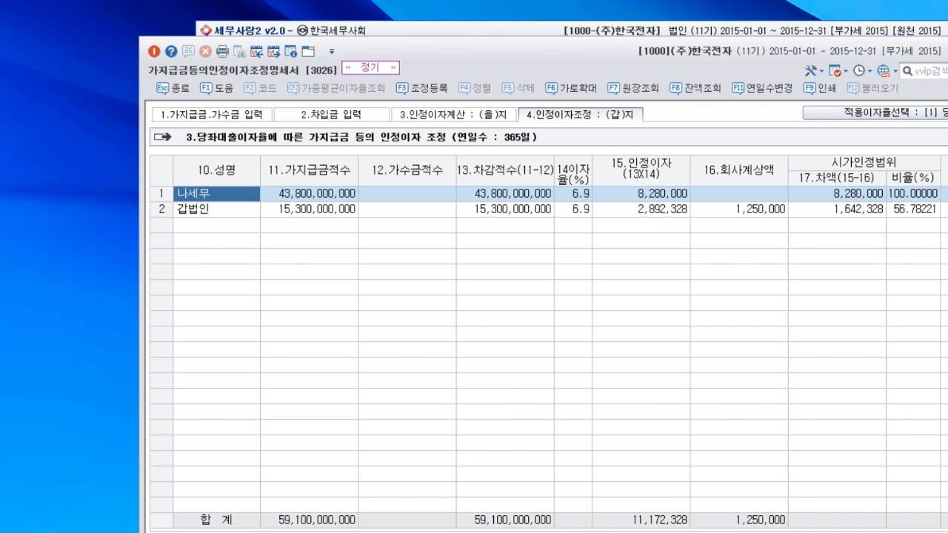
{"action": "key", "text": "Escape"}
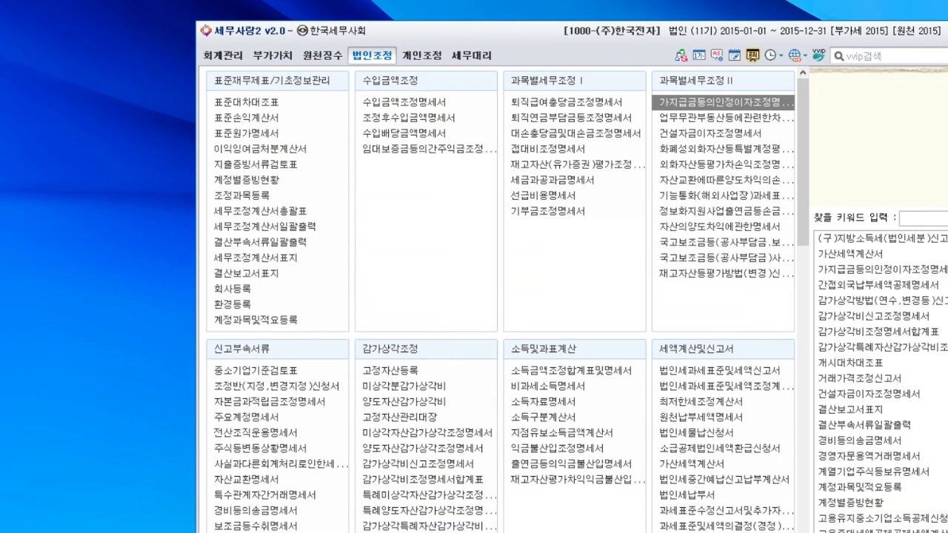
Open the 건설자금이자조정명세서 and examine the 공장건물 특정차입금 row from 차입일 through 대상금액
{"action": "left_click", "coordinate": [743, 138]}
{"action": "left_click_drag", "start_coordinate": [482, 106], "coordinate": [475, 33]}
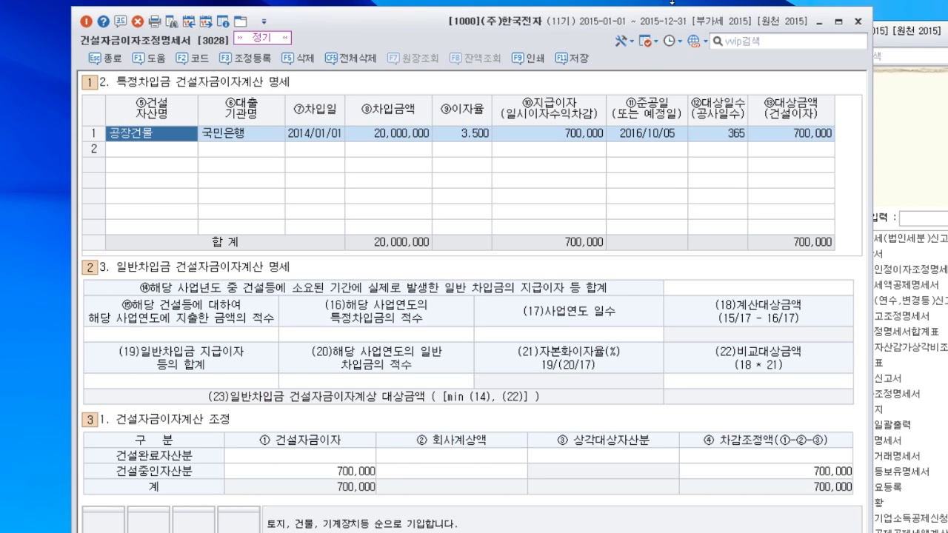
{"action": "left_click", "coordinate": [312, 134]}
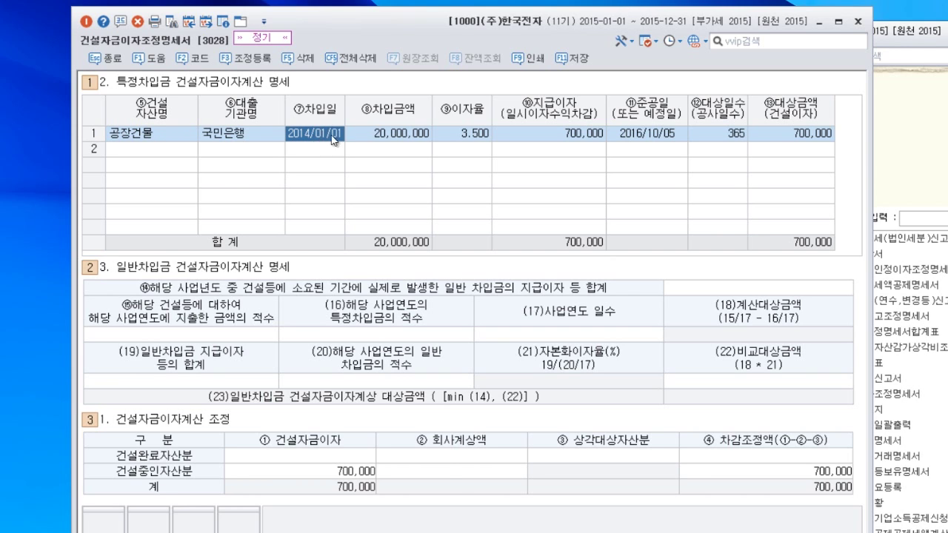
{"action": "left_click", "coordinate": [383, 137]}
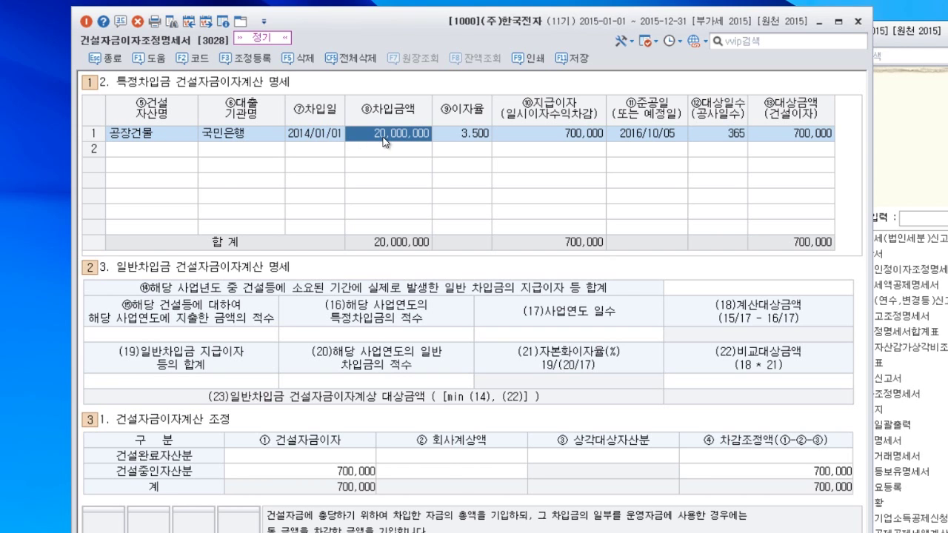
{"action": "left_click", "coordinate": [480, 136]}
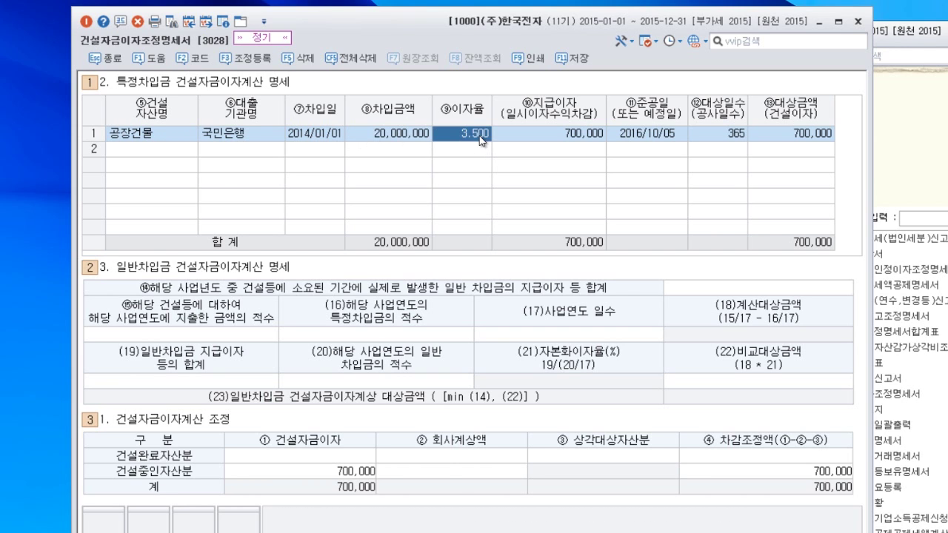
{"action": "left_click", "coordinate": [577, 141]}
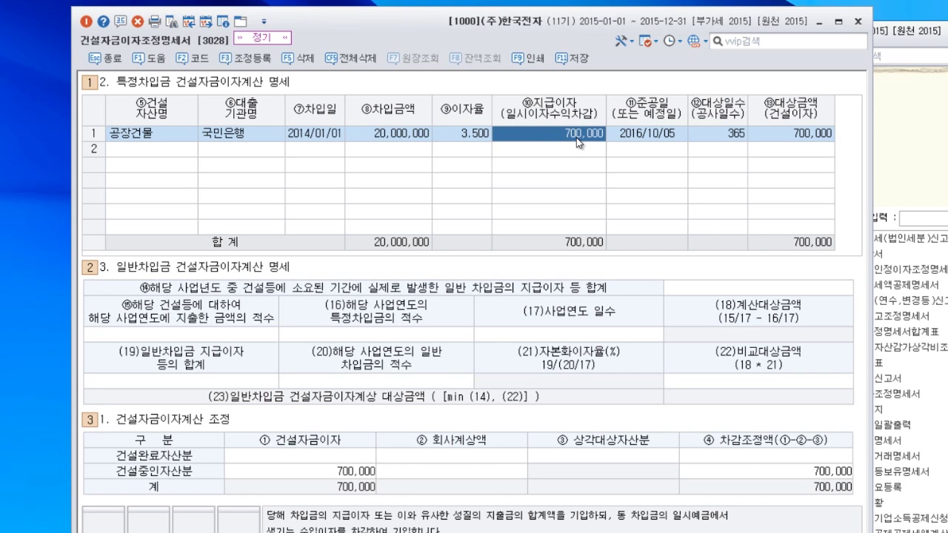
{"action": "left_click", "coordinate": [661, 139]}
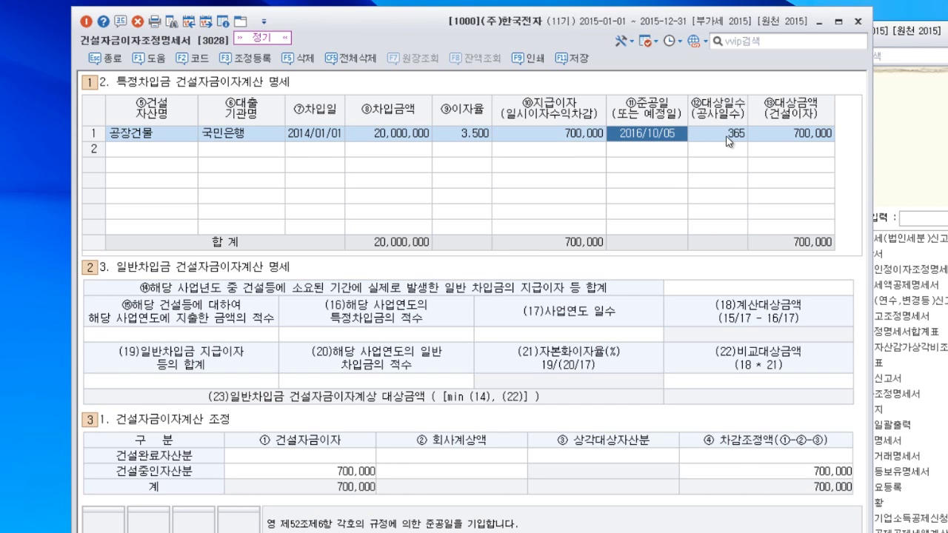
{"action": "left_click", "coordinate": [724, 141]}
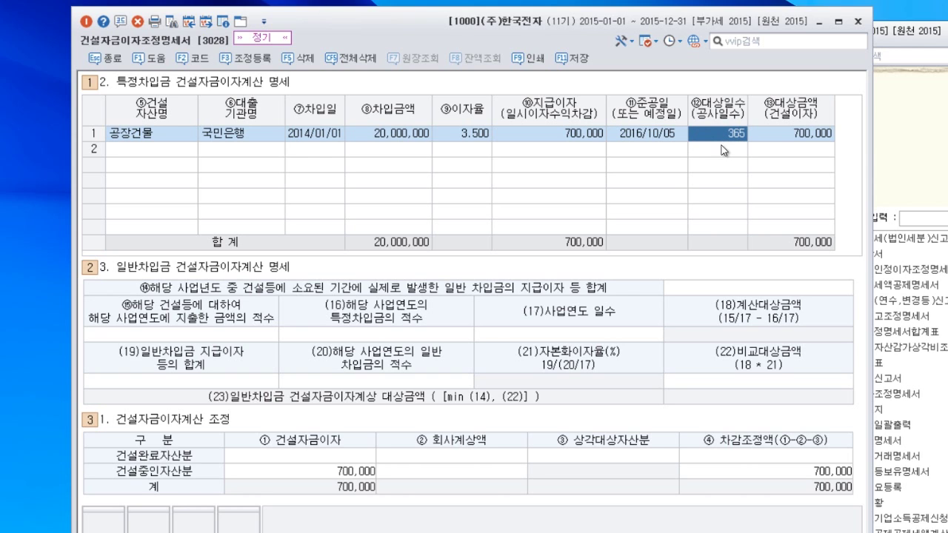
{"action": "left_click", "coordinate": [813, 135]}
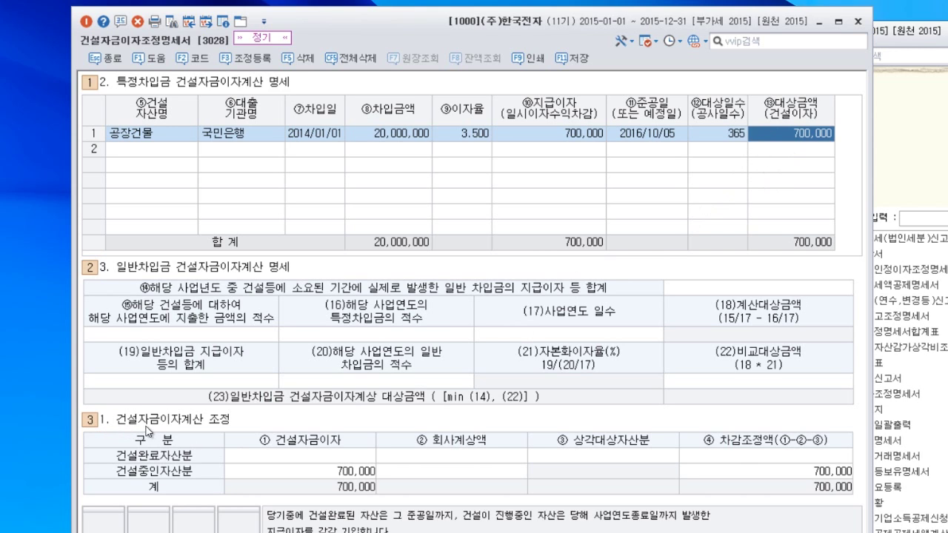
Check the 건설자금이자 and 회사계상액 of the 건설중인자산분 and open 조정 등록 to view the adjustments
{"action": "left_click", "coordinate": [318, 477]}
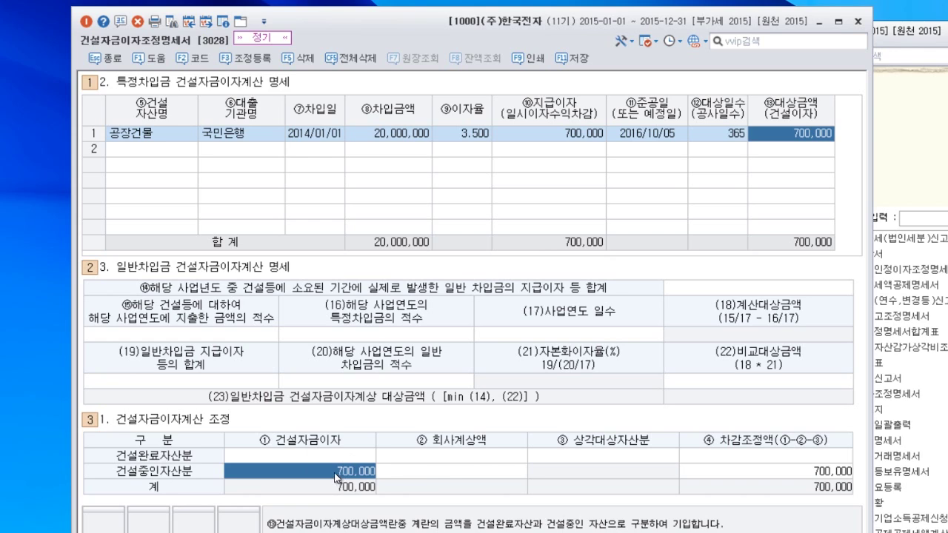
{"action": "left_click", "coordinate": [445, 472]}
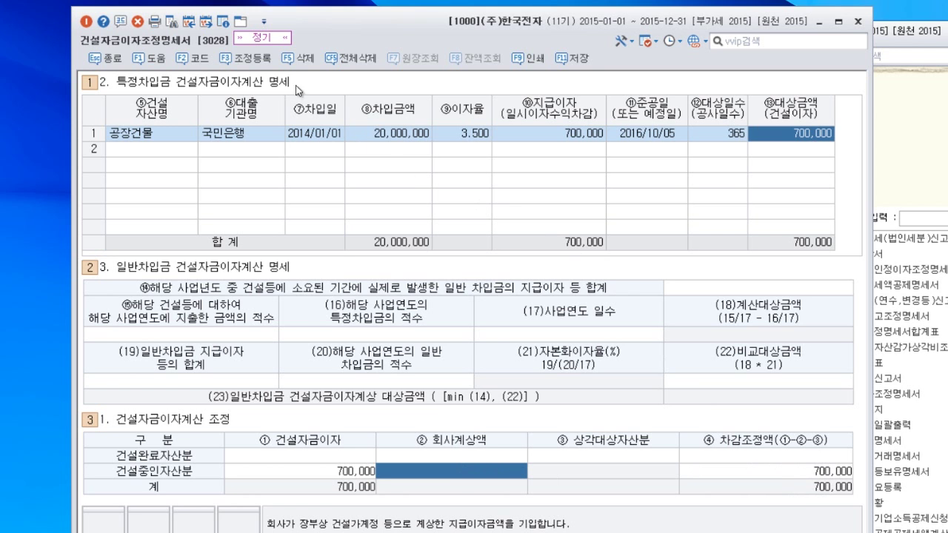
{"action": "left_click", "coordinate": [245, 58]}
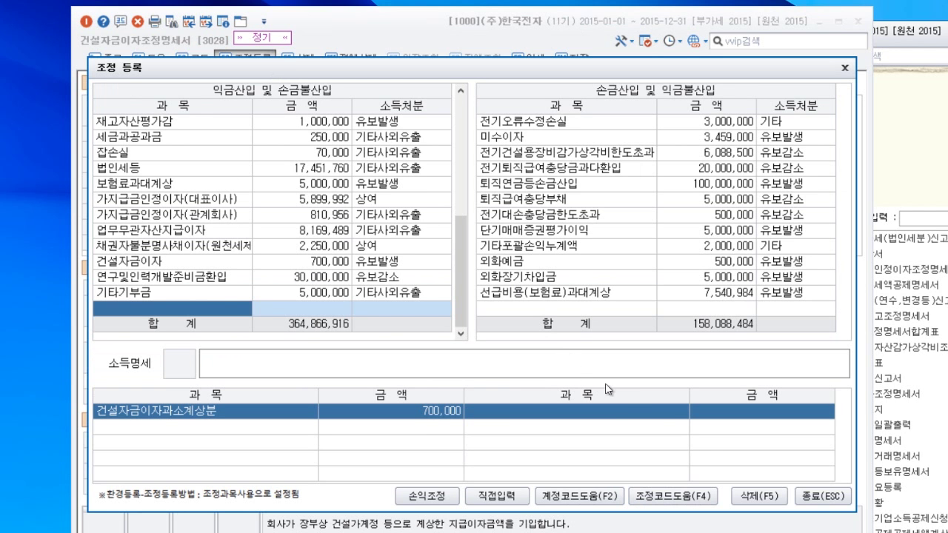
Check the 건설자금이자 entry under 익금산입 및 손금불산입, then close 조정 등록 and the 건설자금이자조정명세서
{"action": "left_click", "coordinate": [192, 261]}
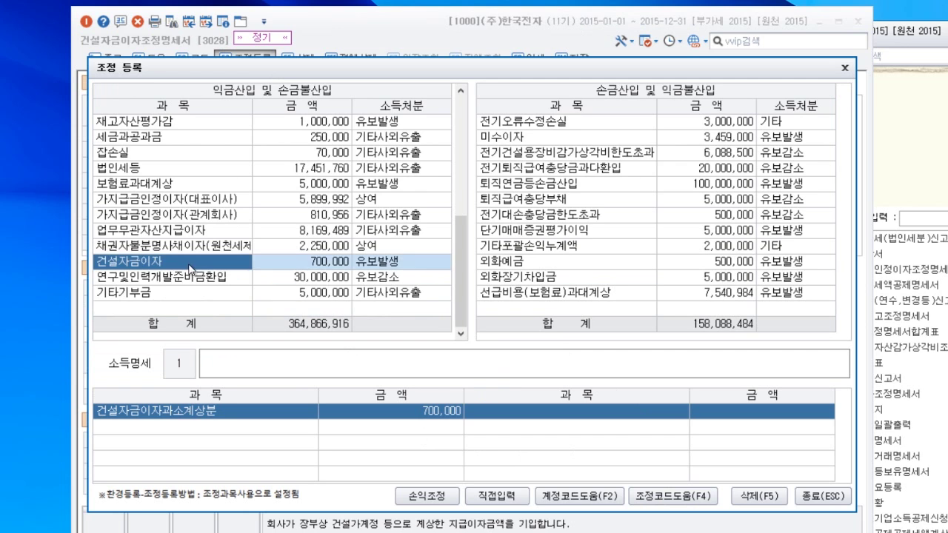
{"action": "left_click", "coordinate": [818, 497]}
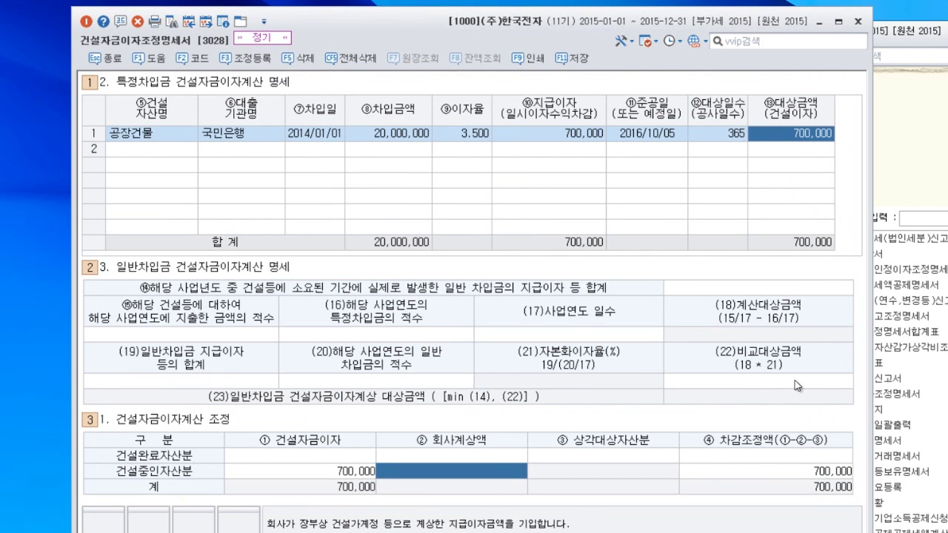
{"action": "left_click", "coordinate": [857, 23]}
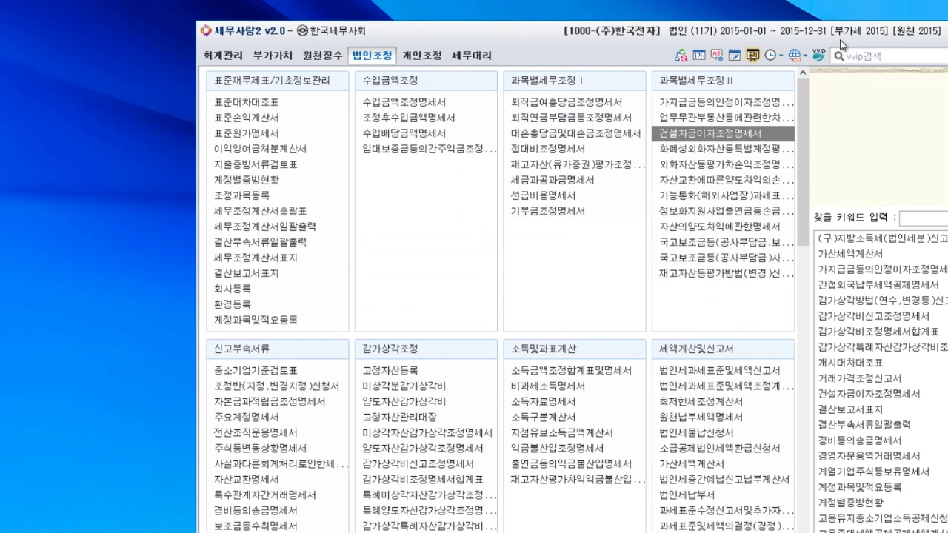
Open the 업무무관부동산등에관련한차입금이자조정명세서 and look through the 적수입력(을) categories from 업무무관동산 to 그밖의, returning to 가지급금
{"action": "left_click", "coordinate": [737, 119]}
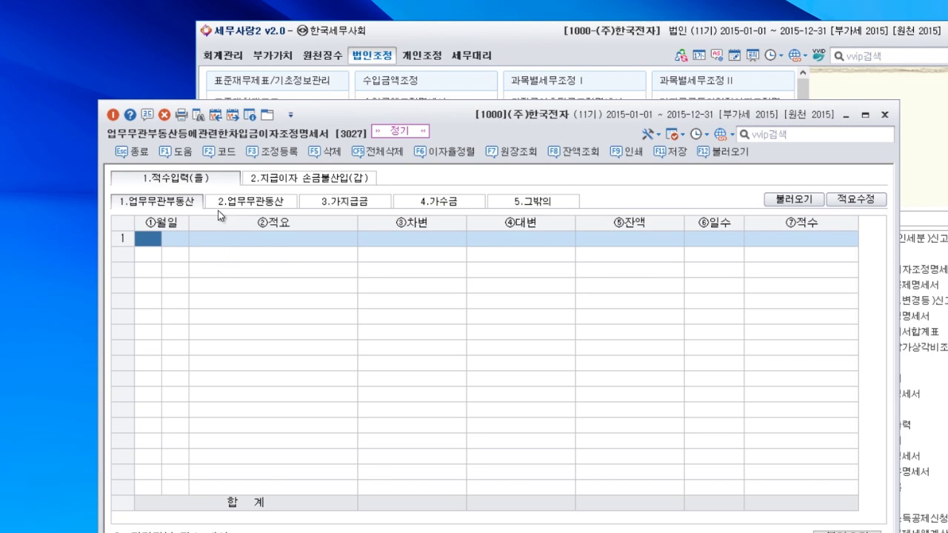
{"action": "left_click", "coordinate": [273, 204]}
{"action": "left_click", "coordinate": [372, 206]}
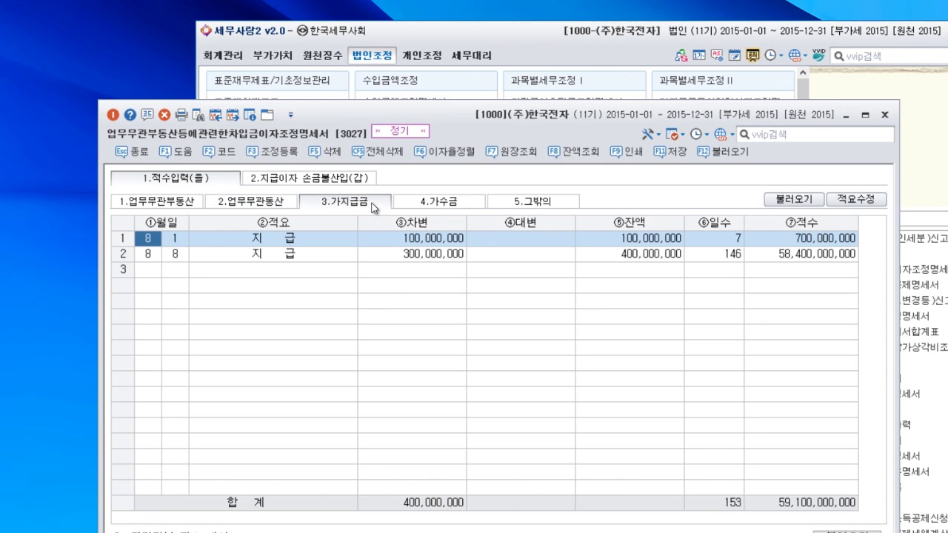
{"action": "left_click", "coordinate": [451, 204]}
{"action": "left_click", "coordinate": [554, 203]}
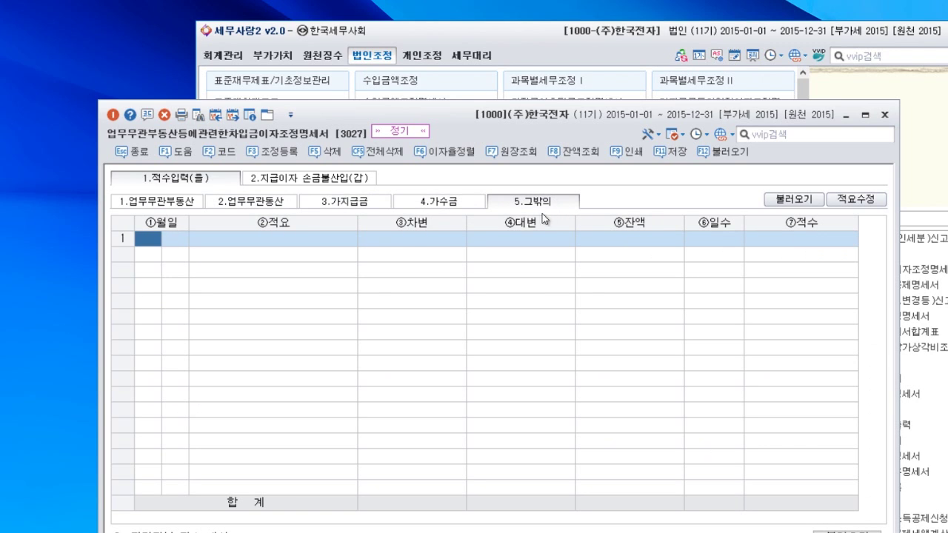
{"action": "left_click", "coordinate": [347, 206]}
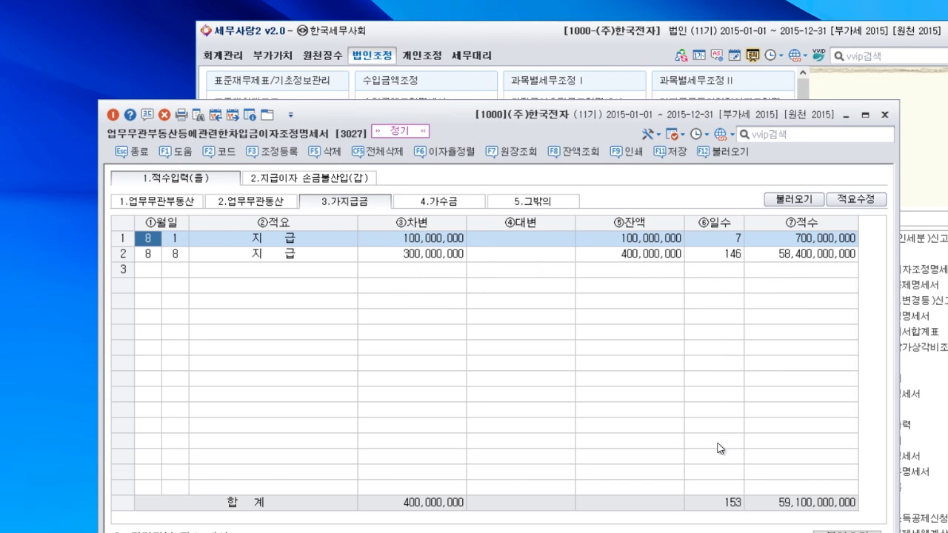
Examine the 15%, 12% and 3.5% interest rows of 지급이자 손금불산입(갑), including the 채권자불분명 사채이자 and 건설 자금 이자 amounts
{"action": "left_click", "coordinate": [344, 180]}
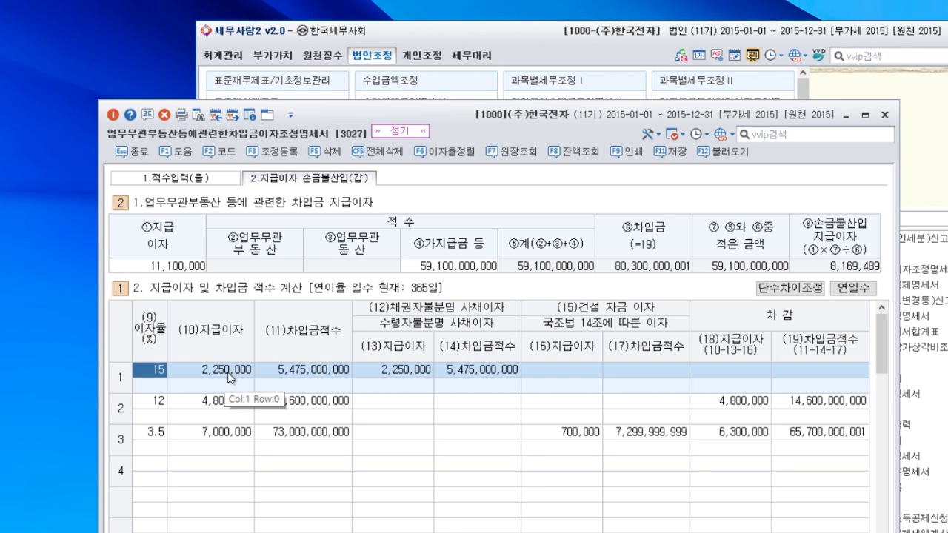
{"action": "left_click", "coordinate": [398, 371]}
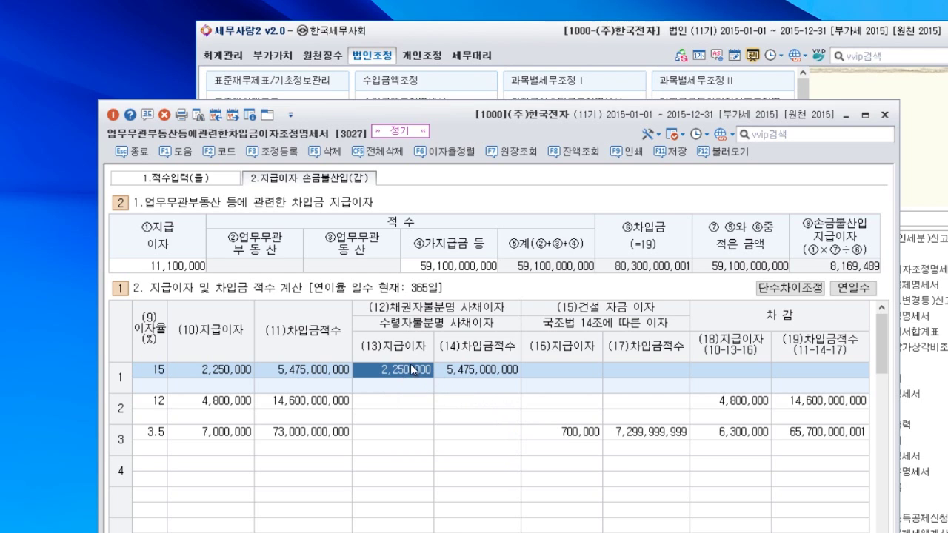
{"action": "left_click", "coordinate": [162, 409]}
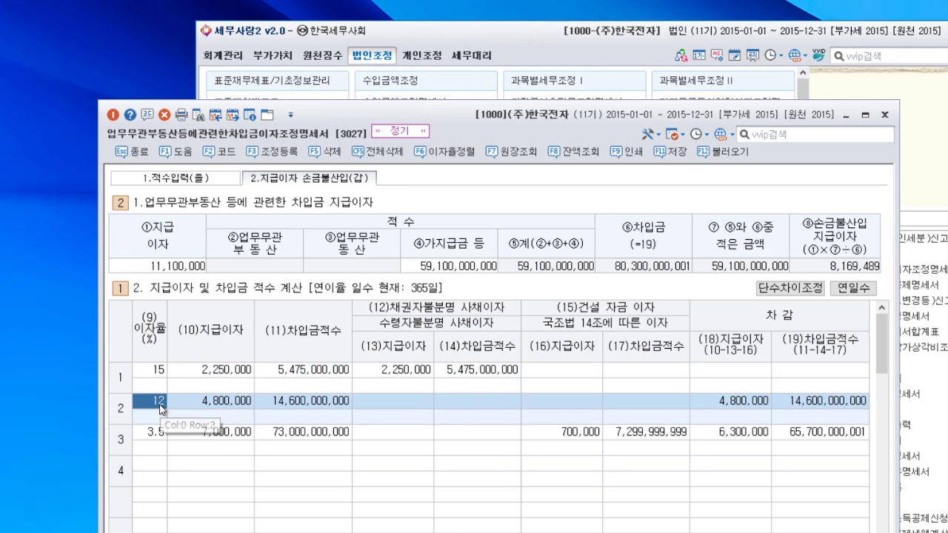
{"action": "left_click", "coordinate": [235, 406]}
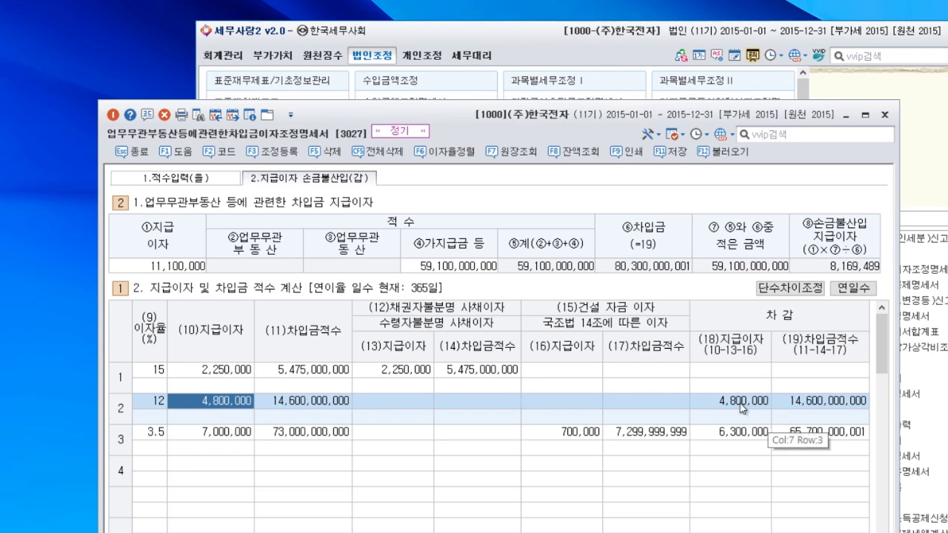
{"action": "left_click", "coordinate": [150, 436]}
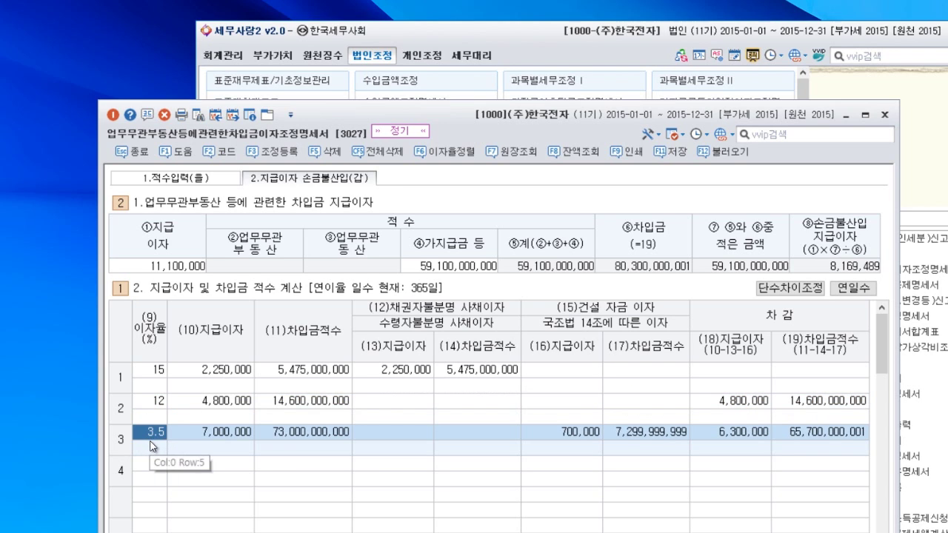
{"action": "left_click", "coordinate": [572, 435]}
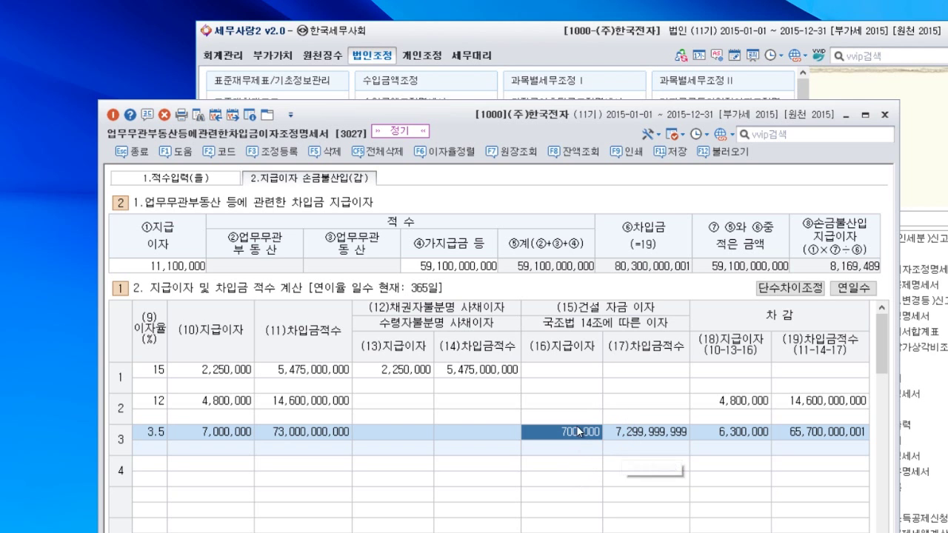
{"action": "left_click", "coordinate": [573, 34]}
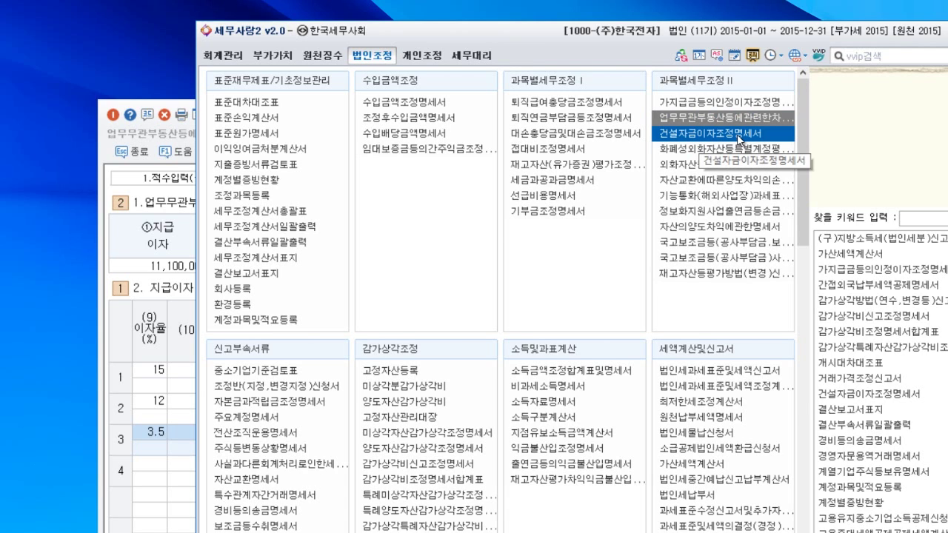
{"action": "left_click", "coordinate": [164, 484]}
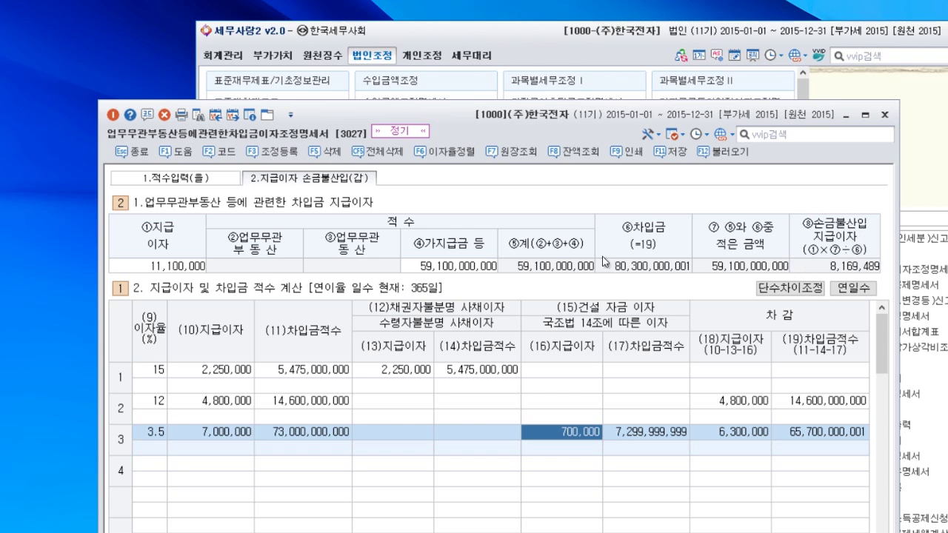
Open 조정 등록, review the 업무무관자산지급이자, 채권자불분명사채이자 and 건설자금이자 adjustments with their 소득처분, and close it
{"action": "left_click", "coordinate": [282, 154]}
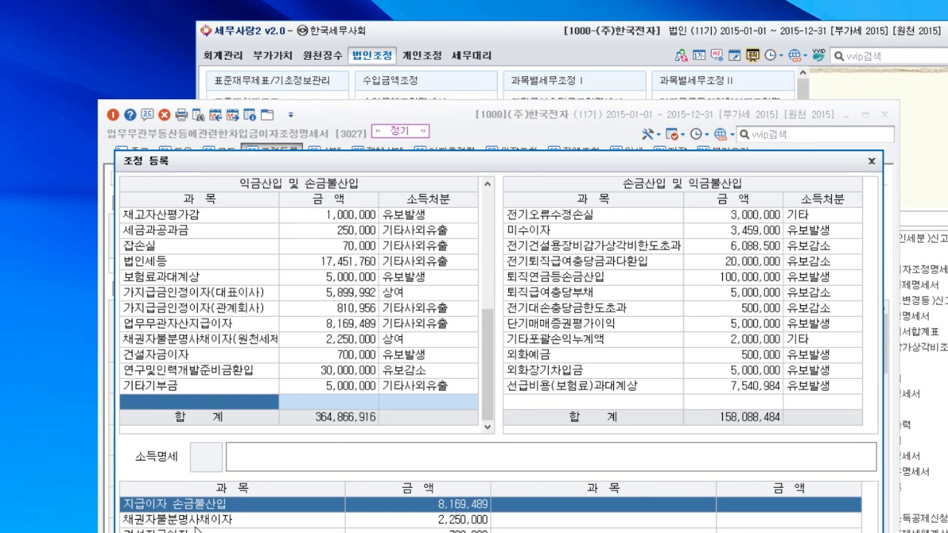
{"action": "left_click", "coordinate": [176, 529]}
{"action": "left_click", "coordinate": [180, 520]}
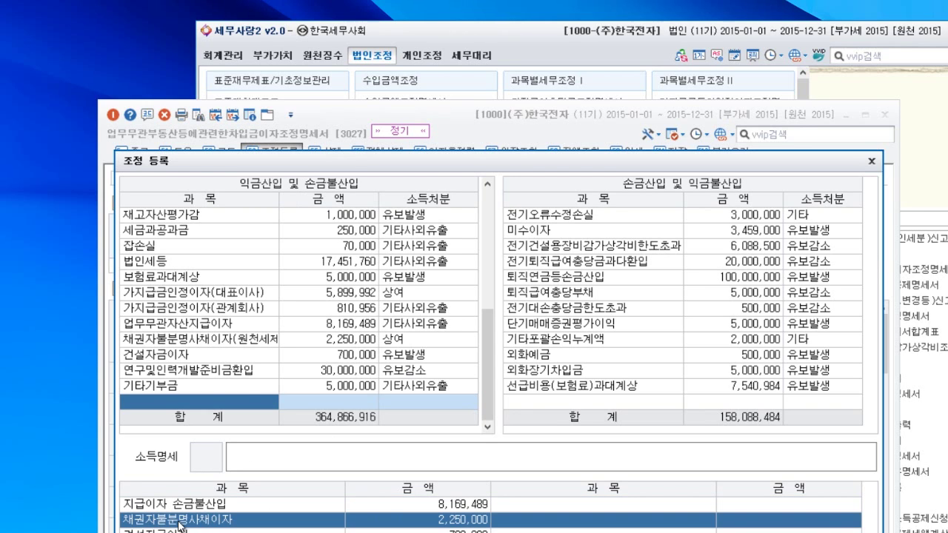
{"action": "left_click", "coordinate": [187, 505]}
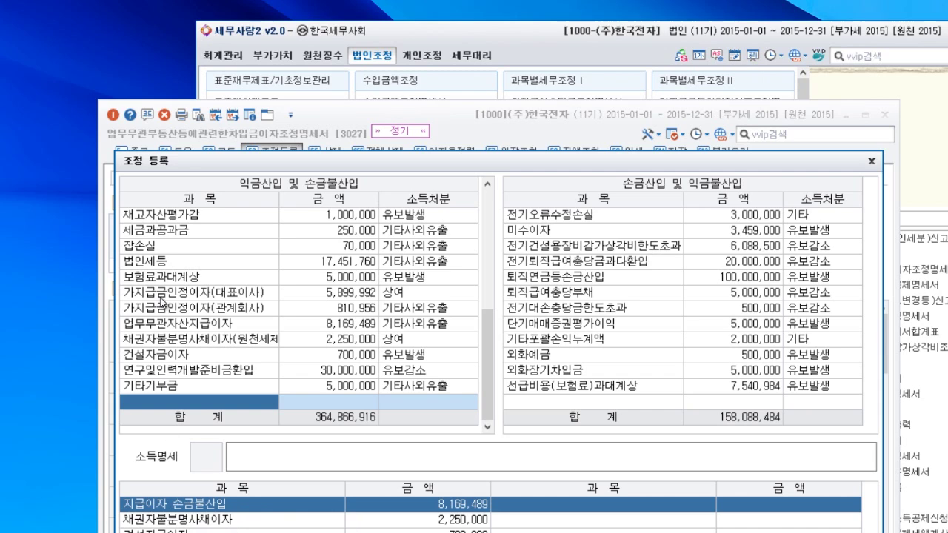
{"action": "left_click", "coordinate": [219, 343]}
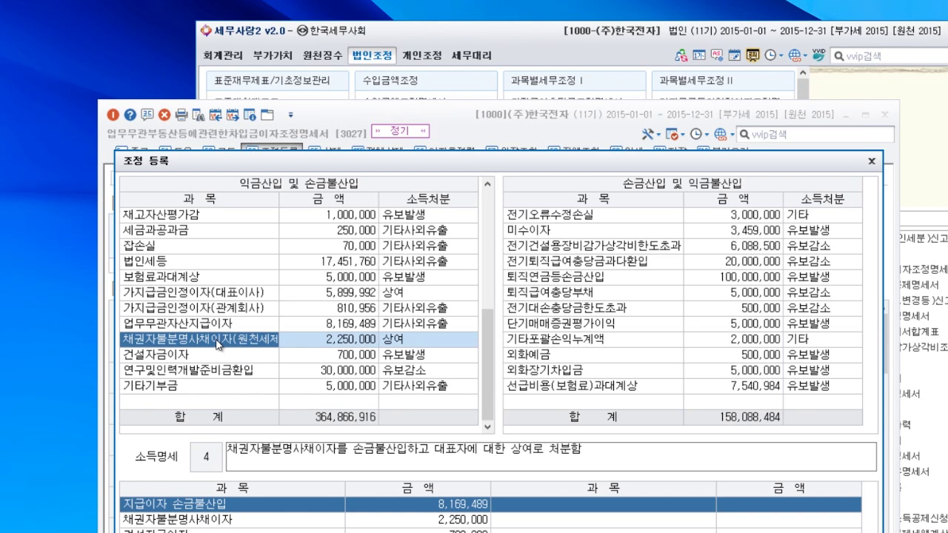
{"action": "left_click", "coordinate": [209, 353]}
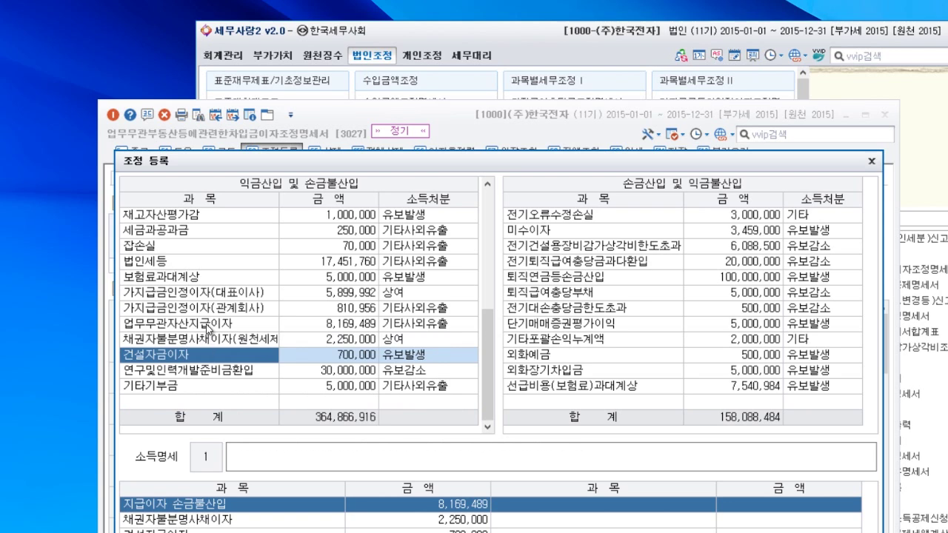
{"action": "left_click", "coordinate": [208, 325]}
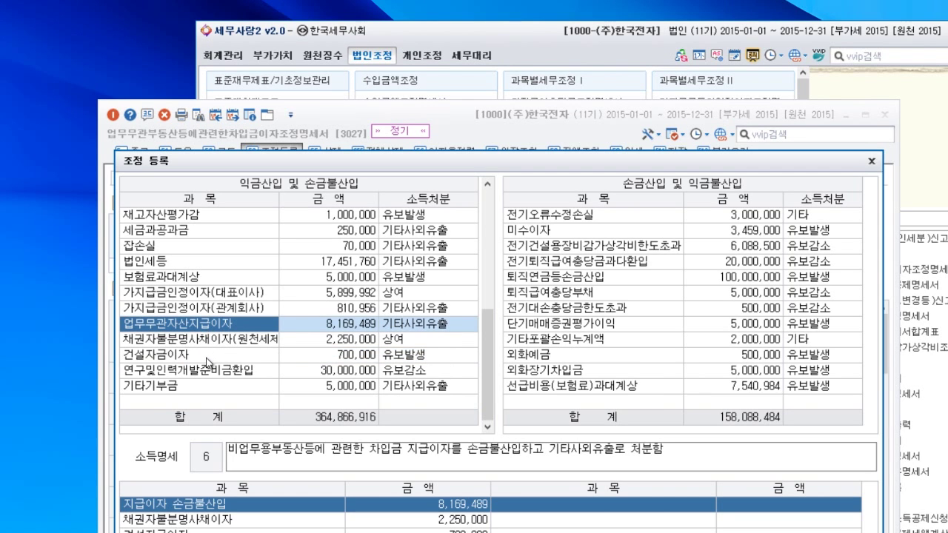
{"action": "left_click", "coordinate": [208, 358]}
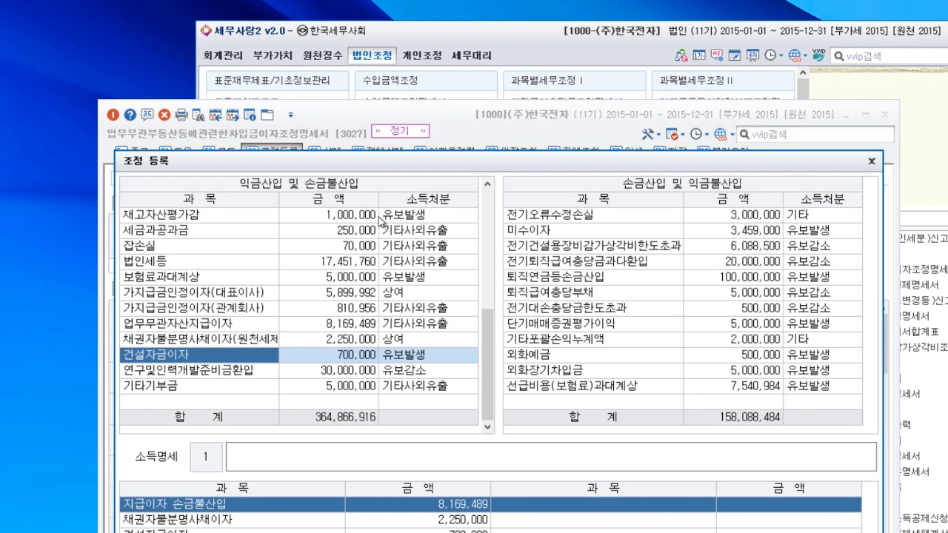
{"action": "left_click", "coordinate": [872, 162]}
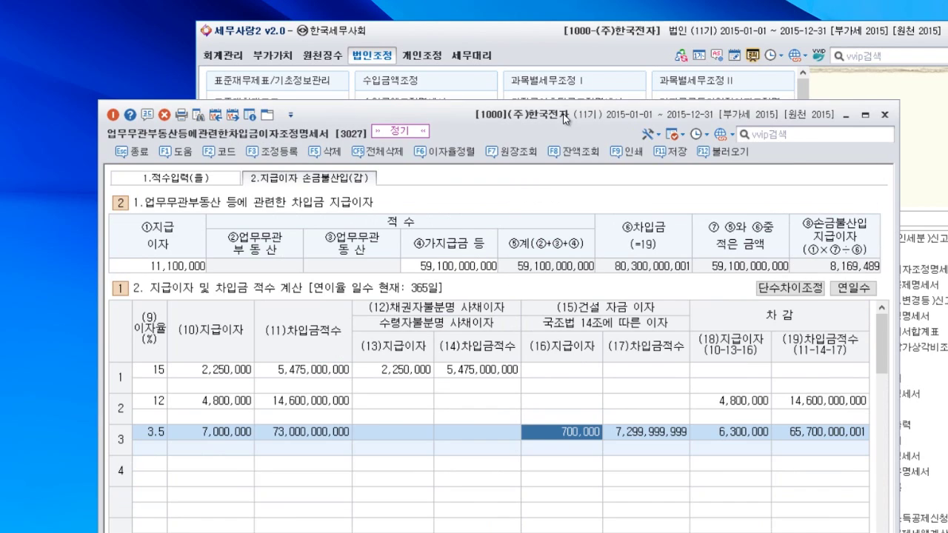